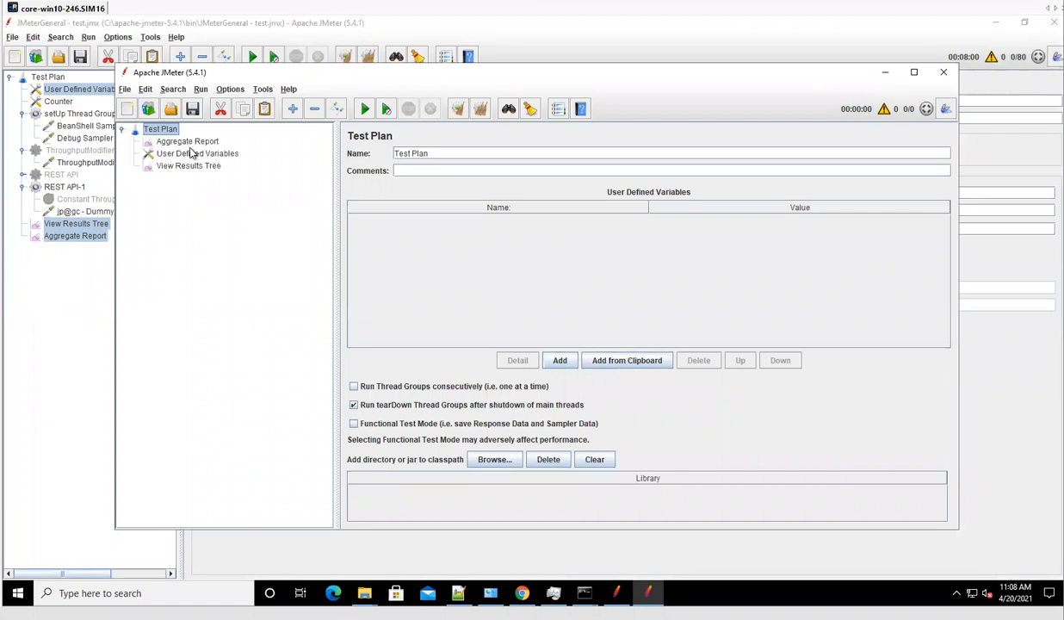
# Move User Defined Variables to the top of the plan and delete idshost and the following unneeded variables.
pyautogui.click(186, 153)
pyautogui.moveTo(185, 153); pyautogui.dragTo(172, 137)
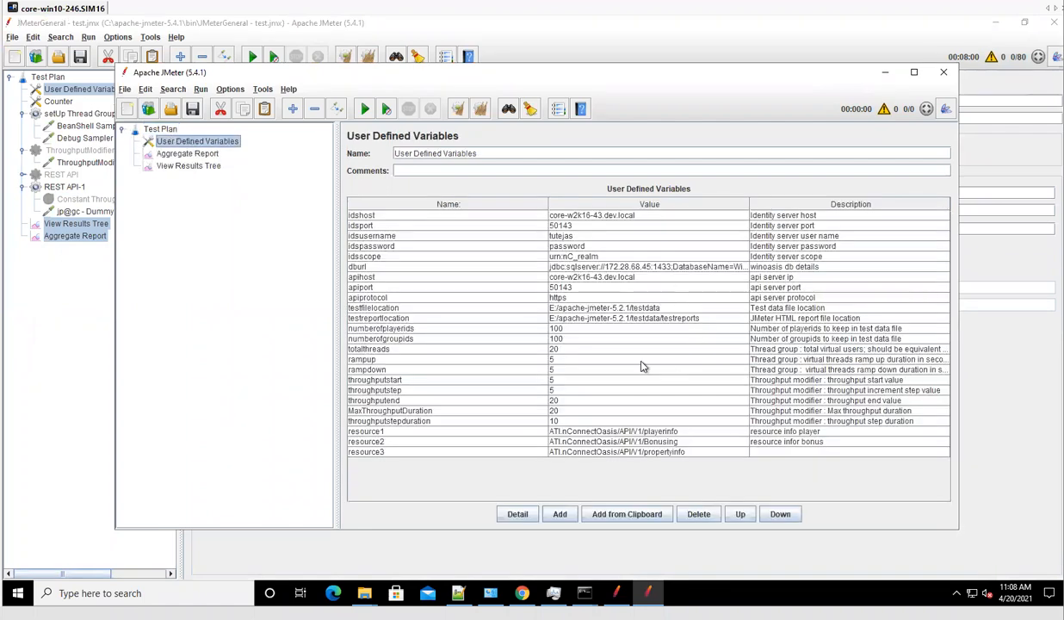
pyautogui.click(594, 216)
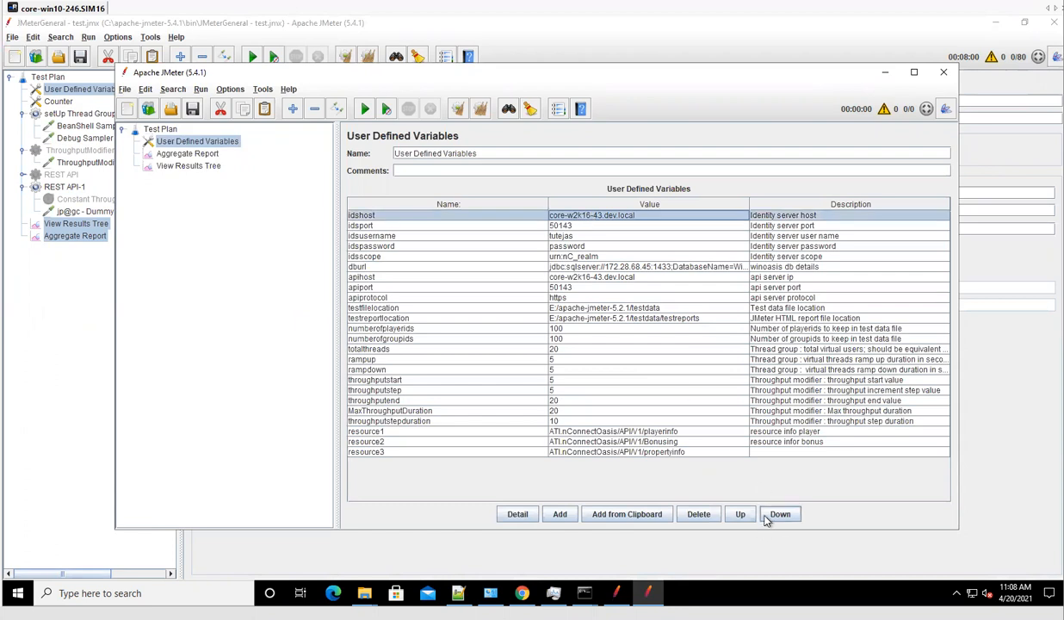
pyautogui.click(699, 514)
pyautogui.click(700, 514)
pyautogui.click(699, 514)
pyautogui.click(699, 514)
pyautogui.click(699, 514)
pyautogui.click(699, 514)
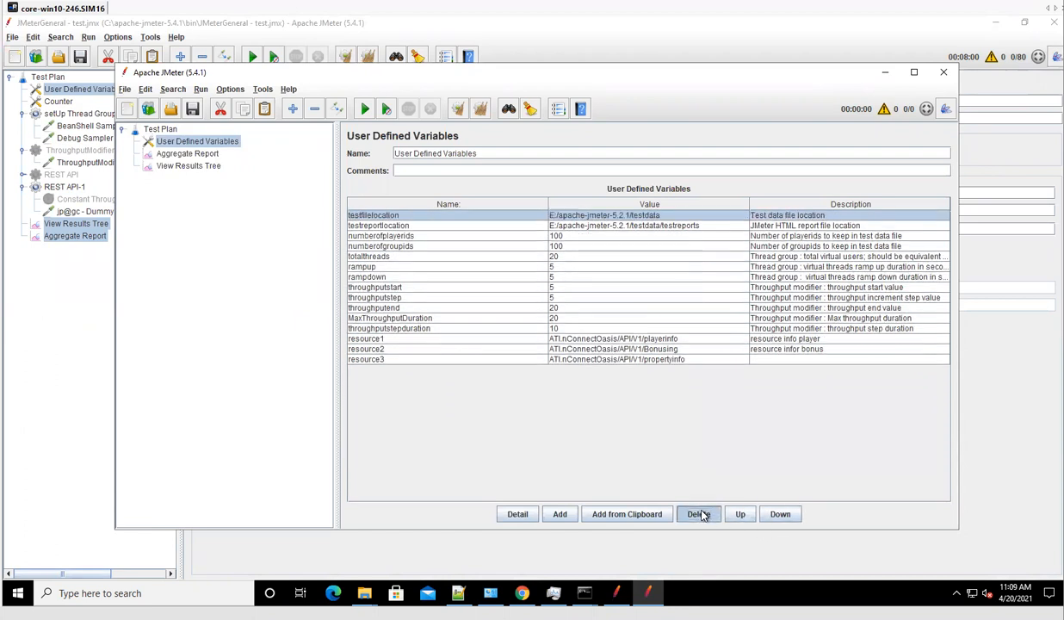
pyautogui.click(700, 514)
pyautogui.click(699, 514)
pyautogui.click(699, 514)
pyautogui.click(699, 514)
pyautogui.click(699, 514)
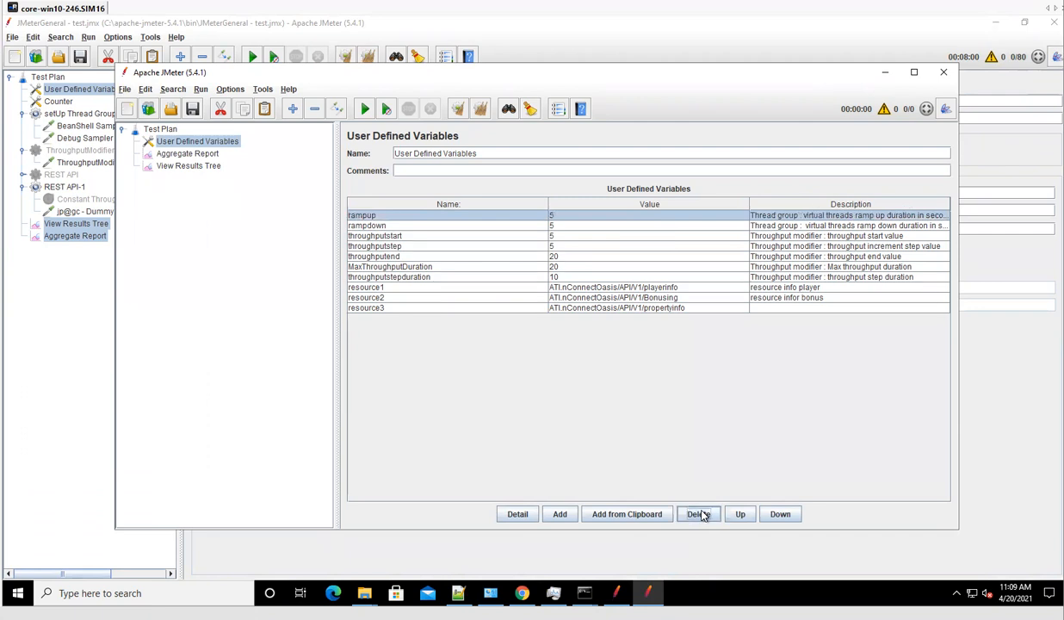
pyautogui.click(699, 514)
pyautogui.click(699, 514)
# Remove the resource1–3 variables, leaving the five throughput variables, and maximize the JMeter window.
pyautogui.moveTo(643, 276); pyautogui.dragTo(663, 289)
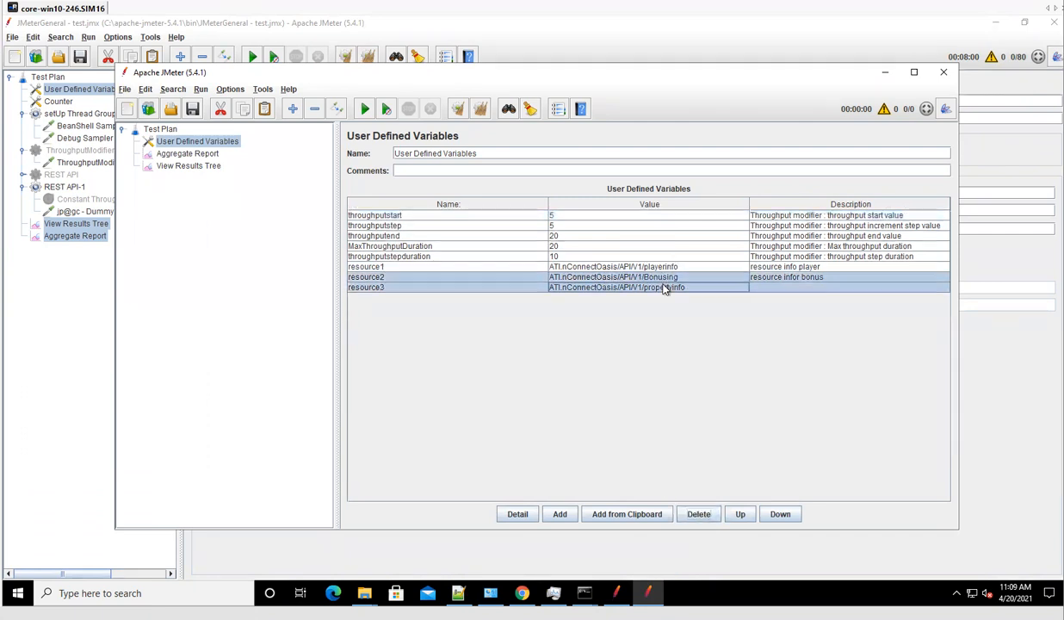
pyautogui.click(696, 517)
pyautogui.click(697, 518)
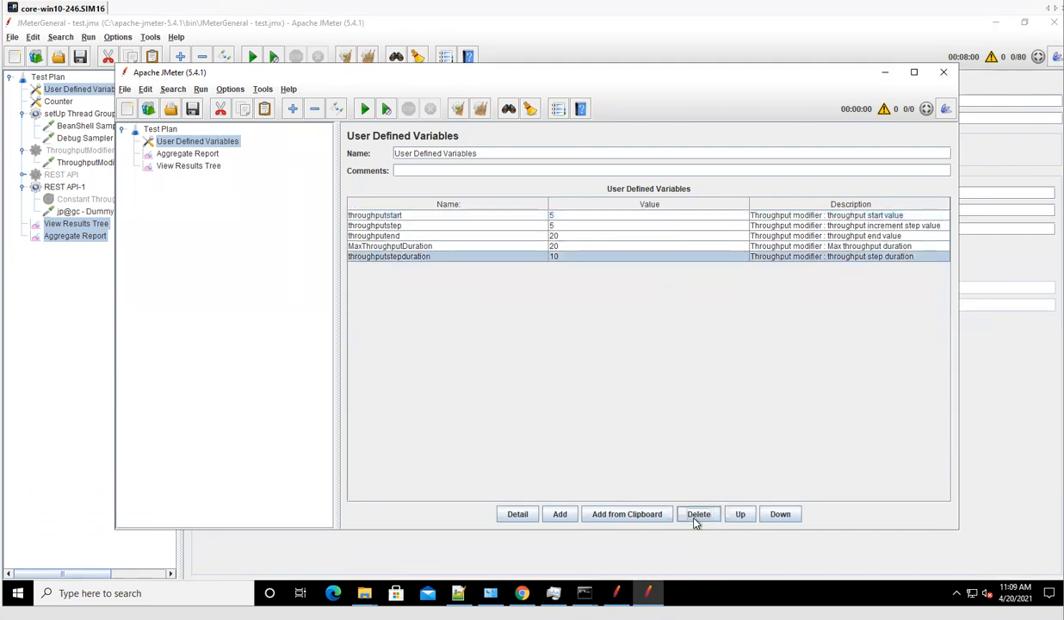
pyautogui.click(452, 215)
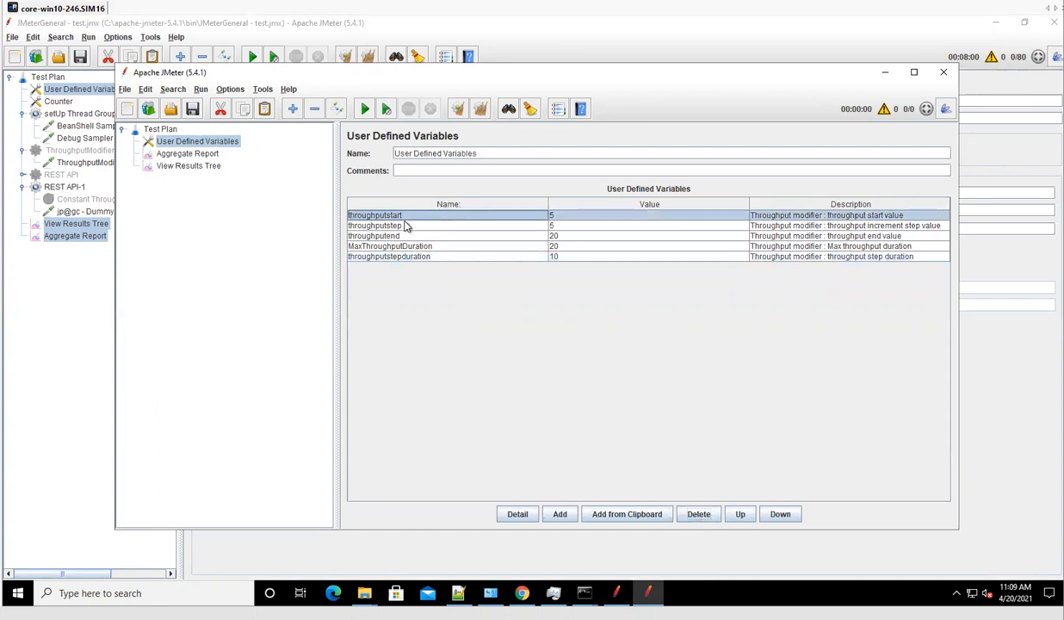
pyautogui.click(572, 237)
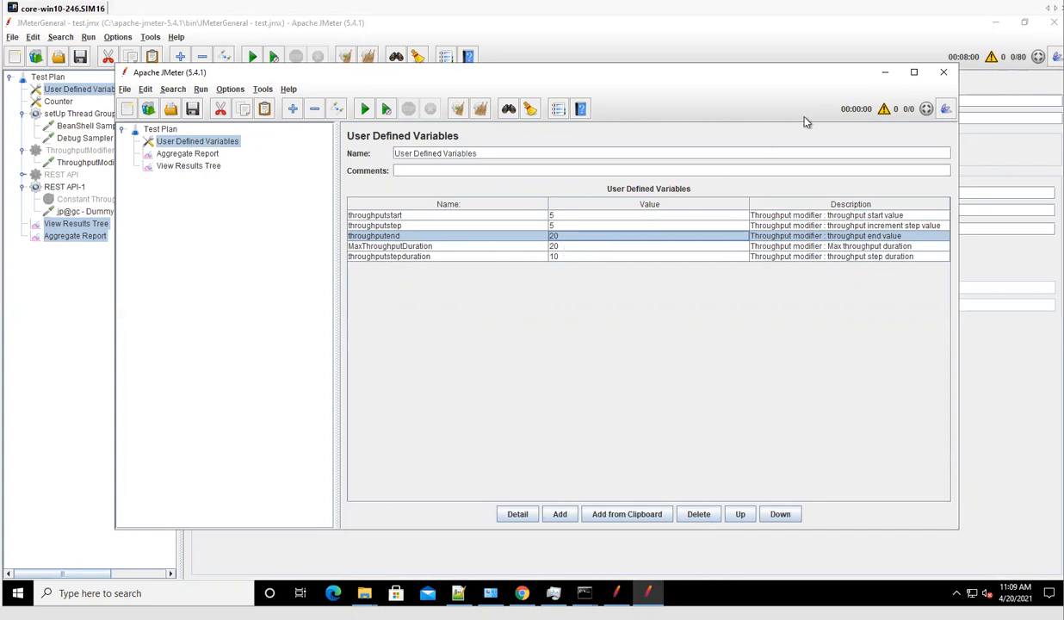
pyautogui.click(915, 71)
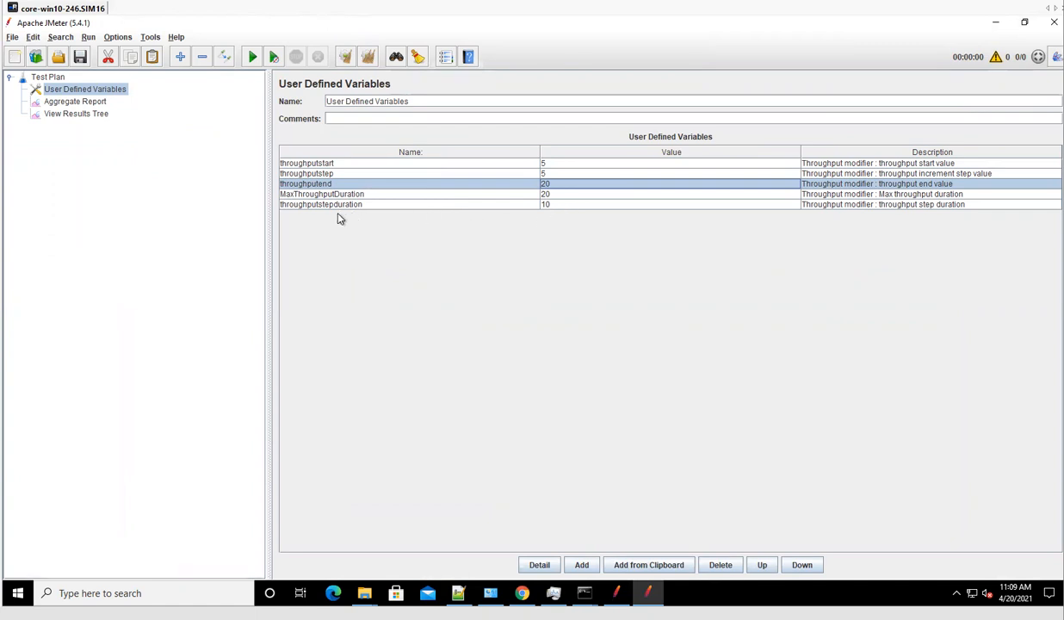
# Add a standard Thread Group to the test plan.
pyautogui.doubleClick(564, 205)
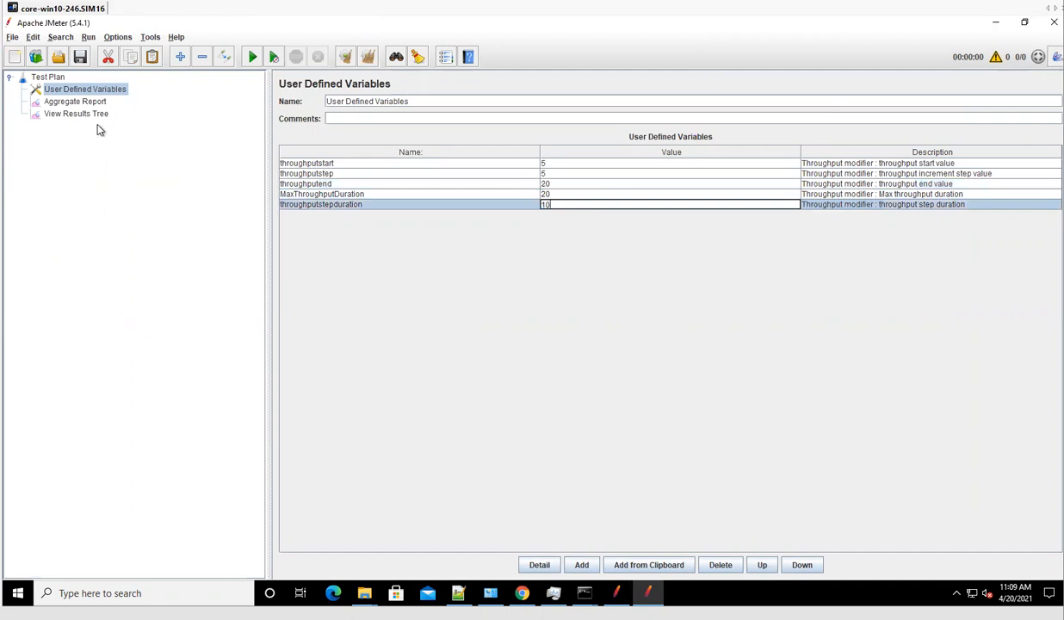
pyautogui.click(66, 99)
pyautogui.rightClick(55, 79)
pyautogui.moveTo(72, 86)
pyautogui.moveTo(238, 88)
pyautogui.click(294, 88)
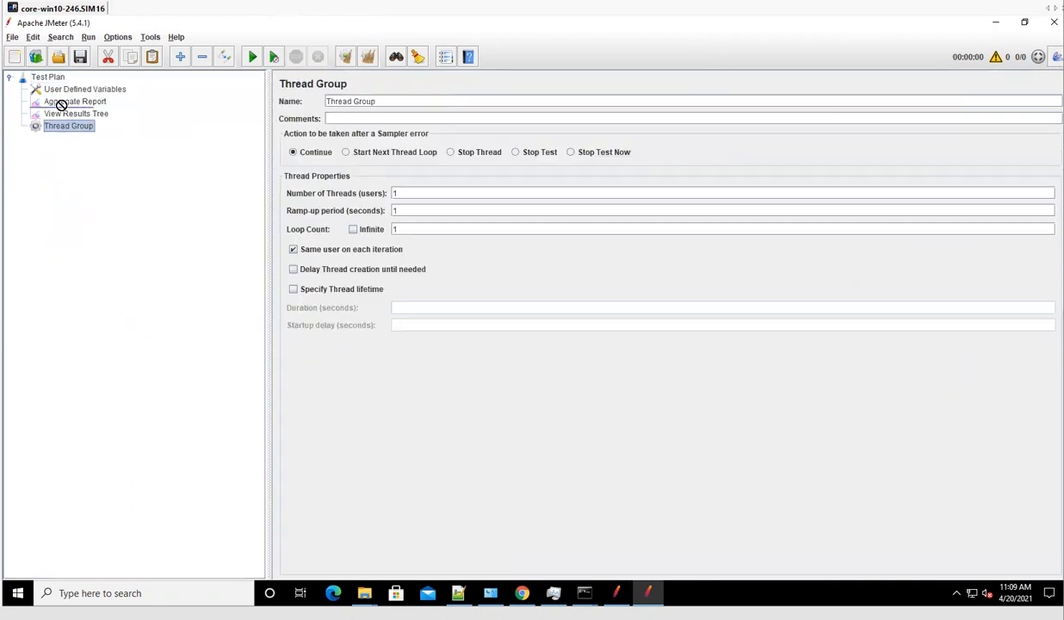
# Add a jp@gc - Ultimate Thread Group and move it under the User Defined Variables.
pyautogui.click(45, 77)
pyautogui.rightClick(48, 79)
pyautogui.moveTo(148, 82)
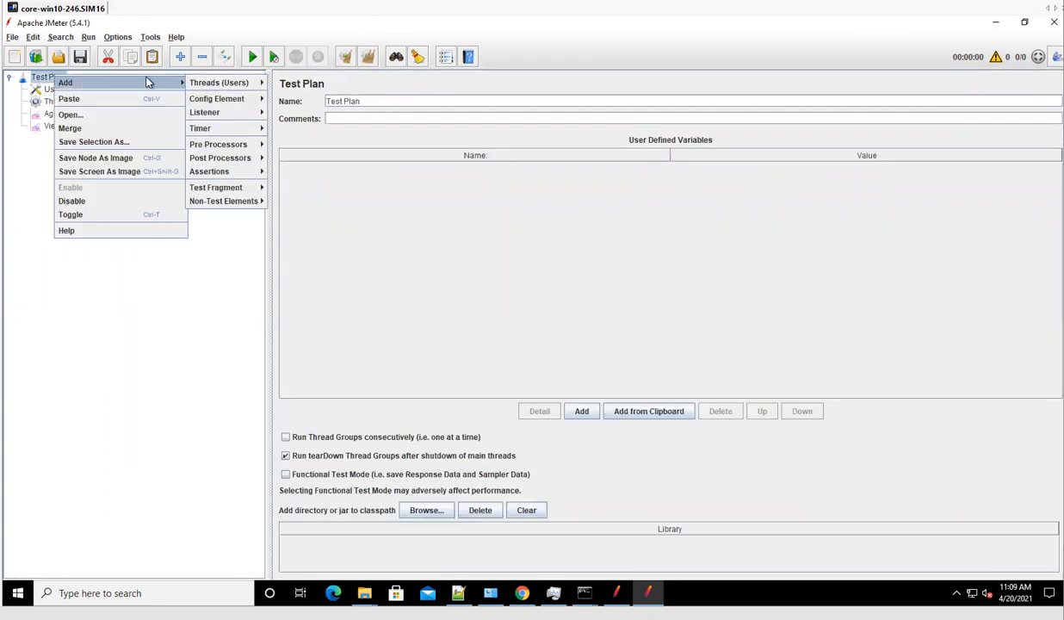
pyautogui.moveTo(236, 89)
pyautogui.click(327, 144)
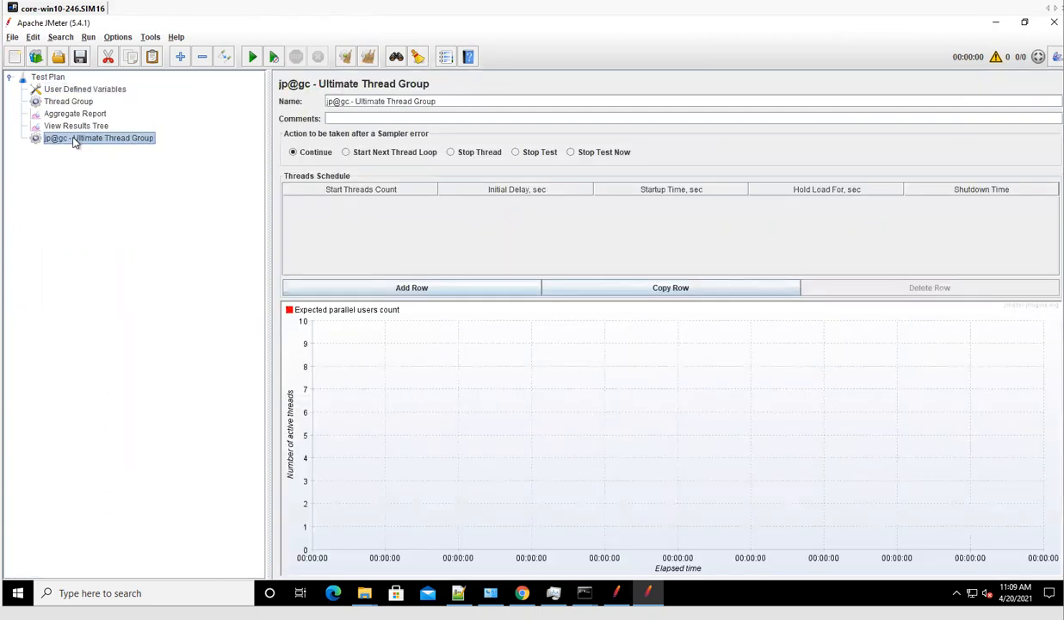
pyautogui.moveTo(62, 115); pyautogui.dragTo(55, 100)
pyautogui.click(77, 95)
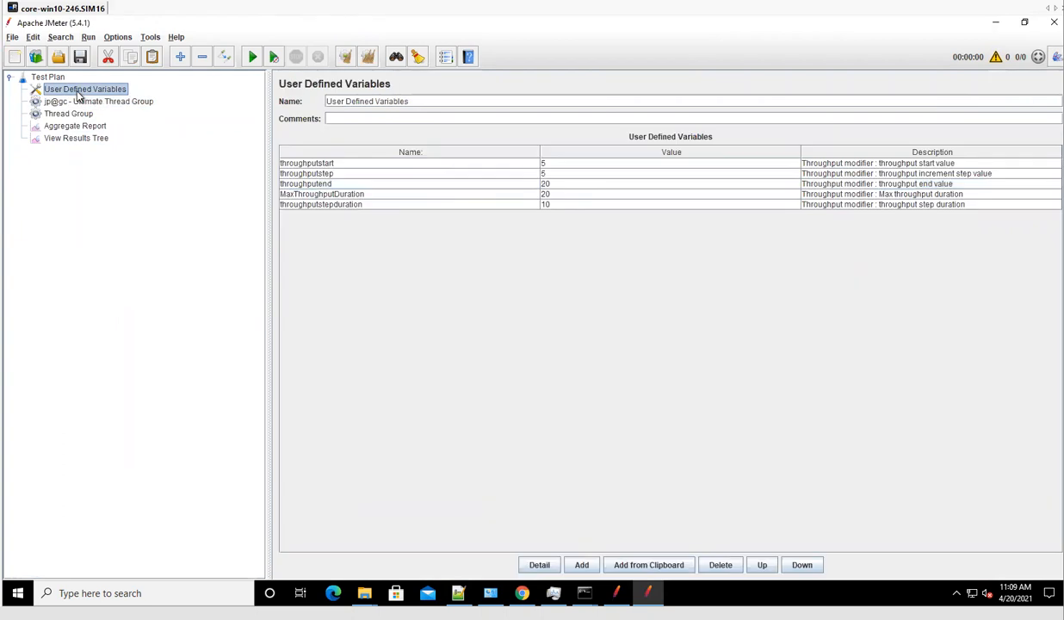
pyautogui.moveTo(435, 102); pyautogui.dragTo(326, 102)
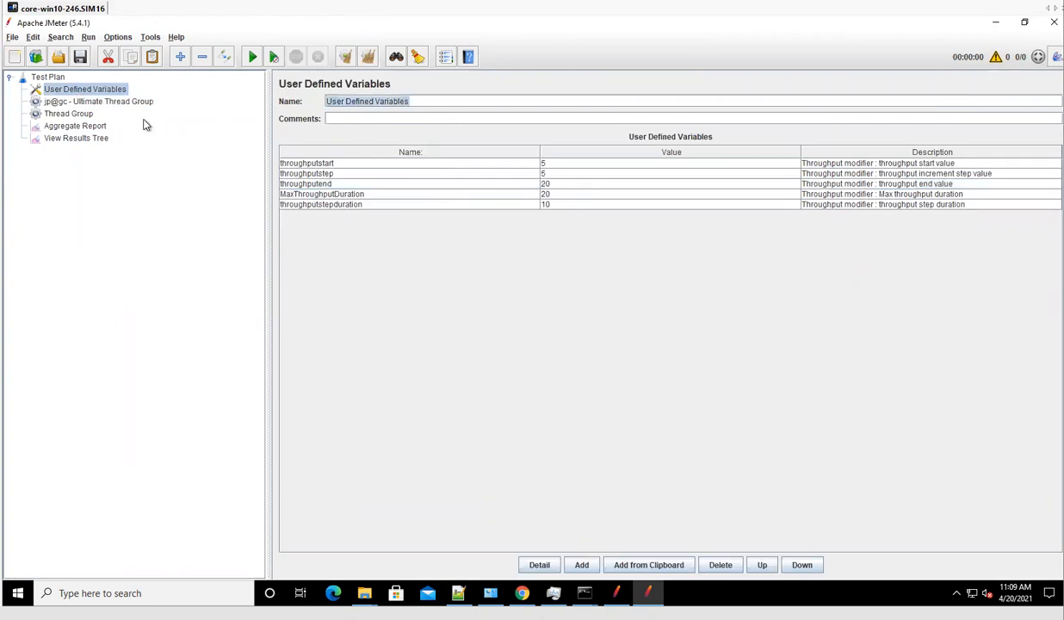
# Place the Thread Group above the Ultimate Thread Group and rename it throughputModifier.
pyautogui.click(83, 115)
pyautogui.moveTo(76, 115); pyautogui.dragTo(62, 96)
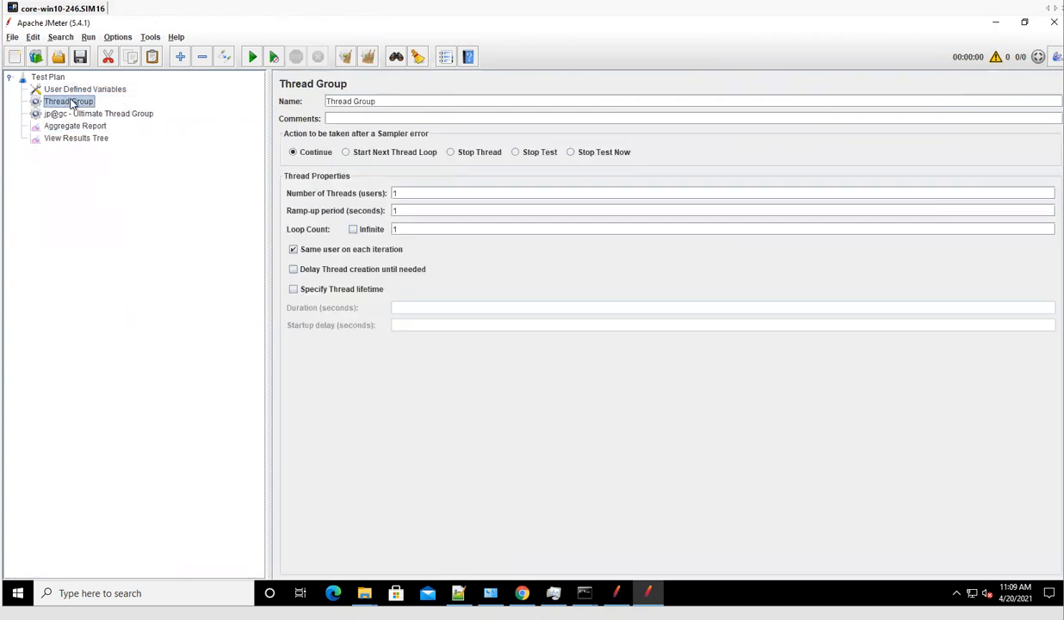
pyautogui.moveTo(373, 103); pyautogui.dragTo(303, 96)
pyautogui.write('throughput')
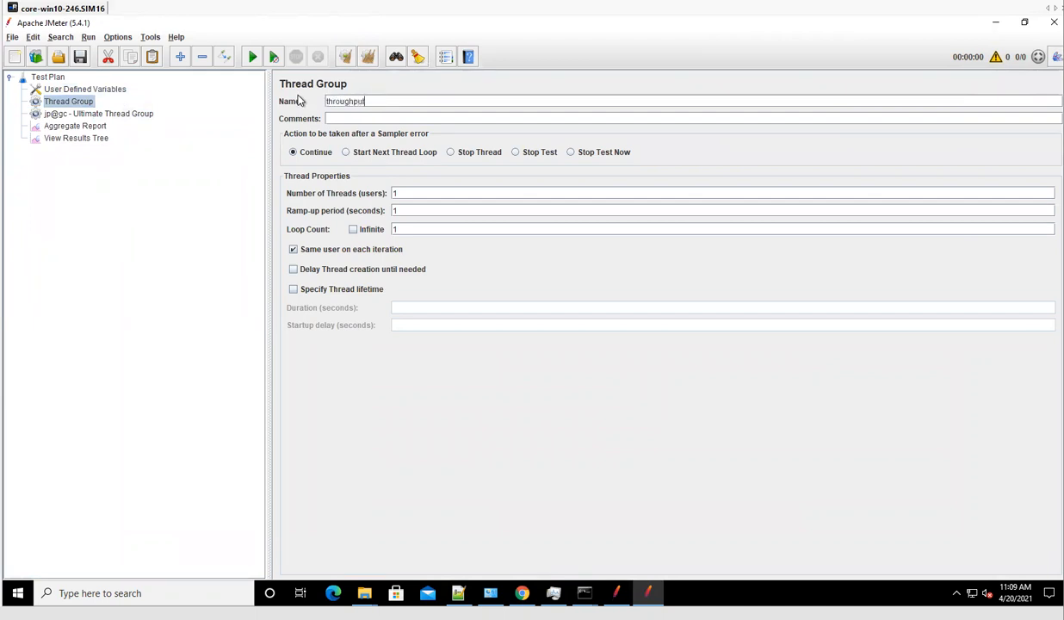
pyautogui.write('Modifier')
# Add a Debug Sampler to the Ultimate Thread Group.
pyautogui.click(64, 138)
pyautogui.click(74, 117)
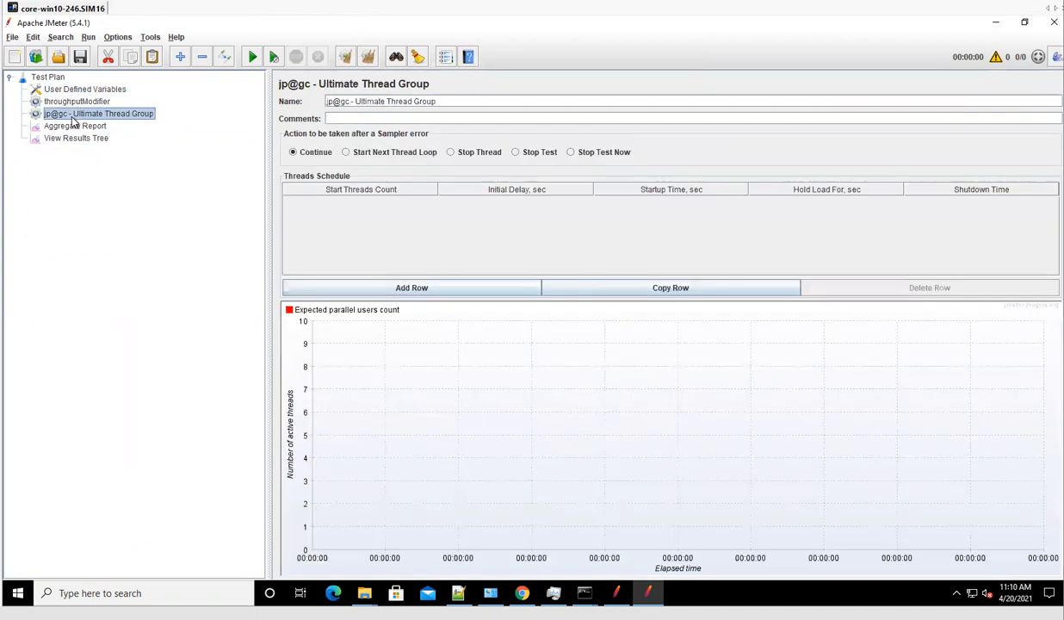
pyautogui.rightClick(72, 122)
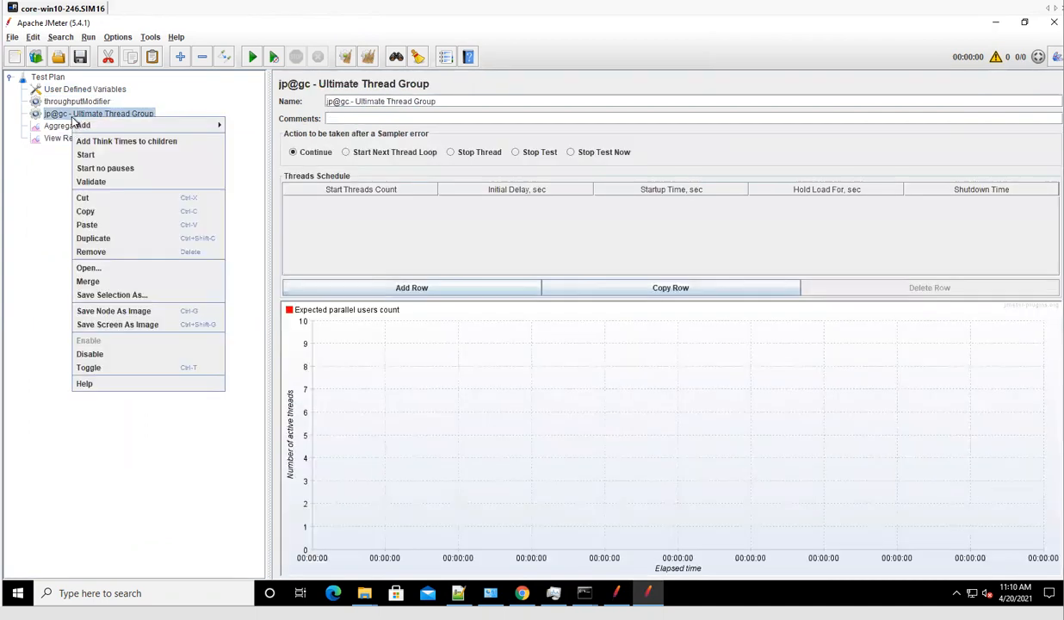
pyautogui.moveTo(93, 128)
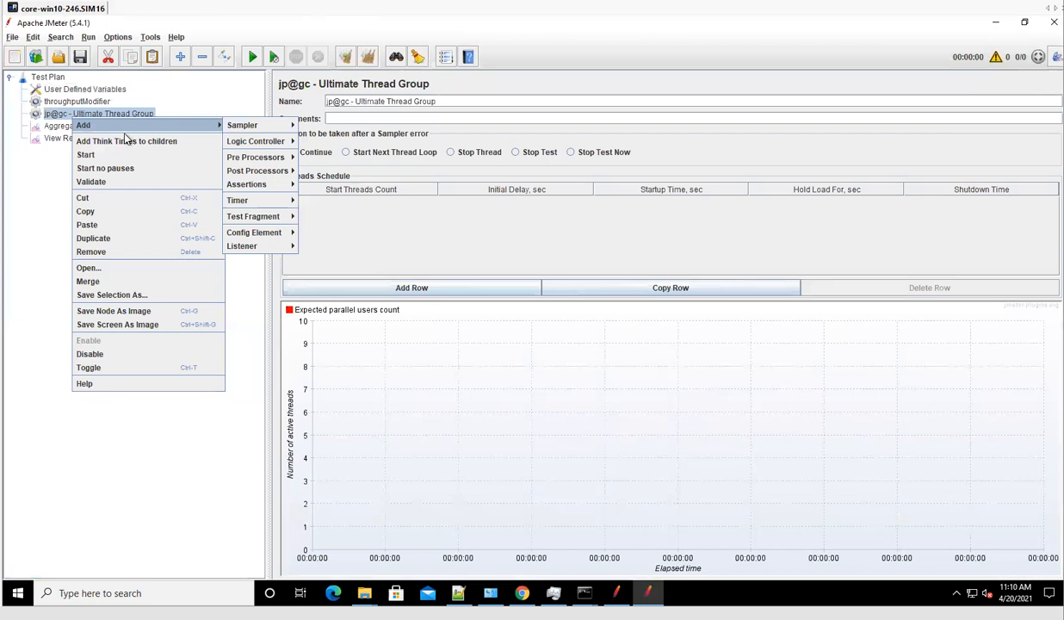
pyautogui.moveTo(242, 131)
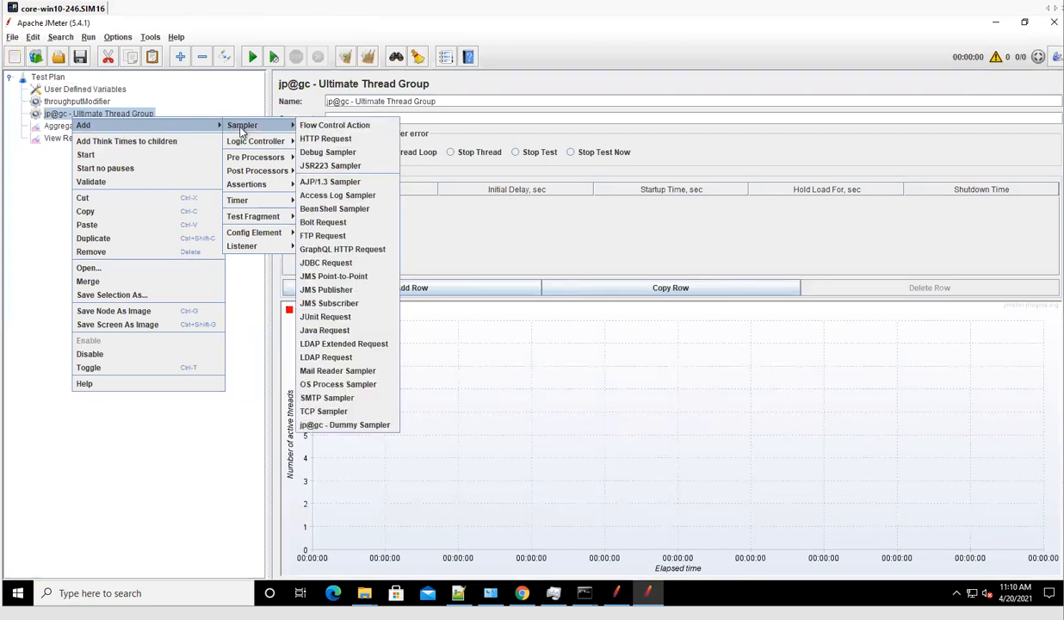
pyautogui.click(321, 153)
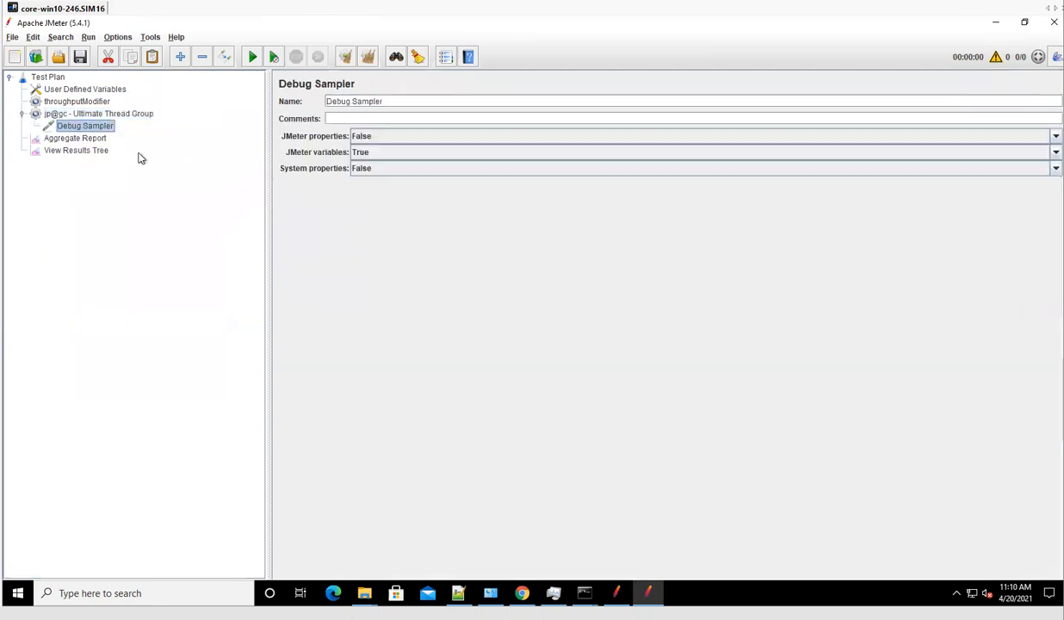
# Add a Constant Throughput Timer to the Ultimate Thread Group, placed above the Debug Sampler.
pyautogui.rightClick(111, 118)
pyautogui.moveTo(127, 121)
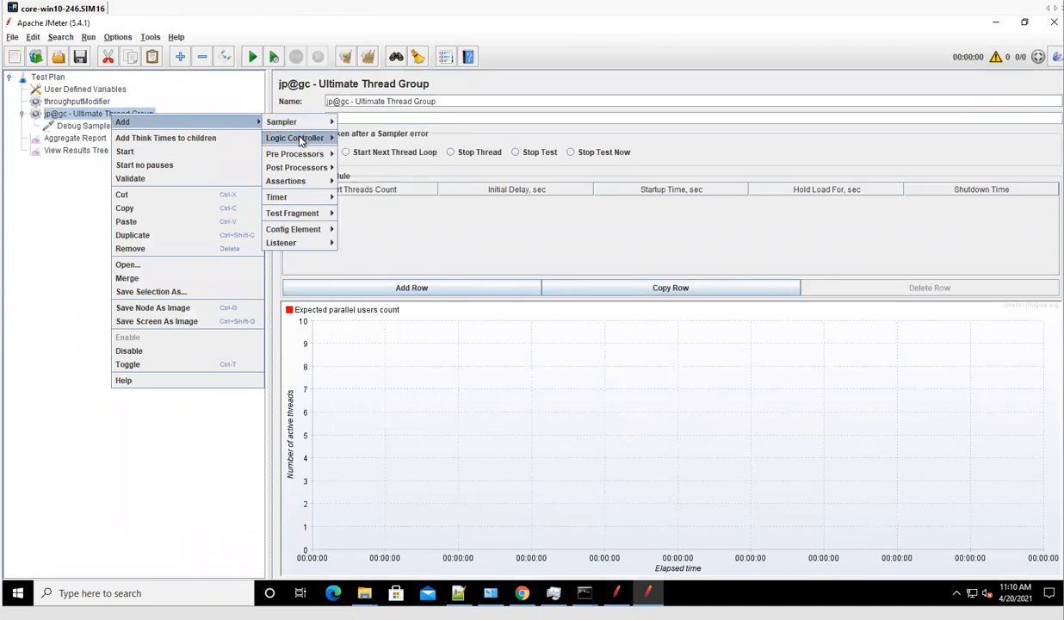
pyautogui.moveTo(304, 142)
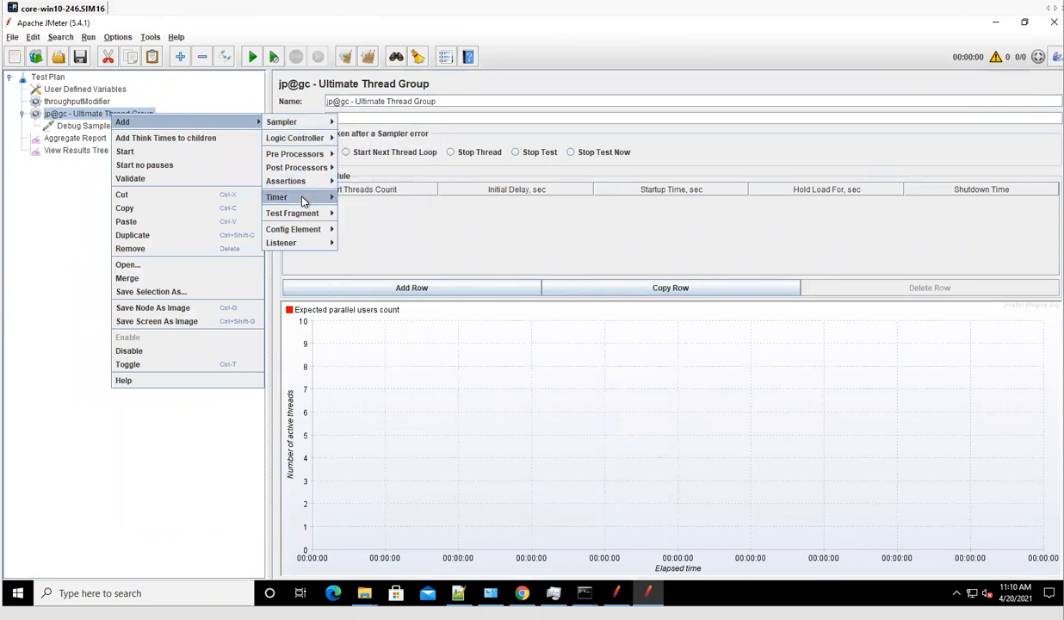
pyautogui.moveTo(293, 196)
pyautogui.click(383, 238)
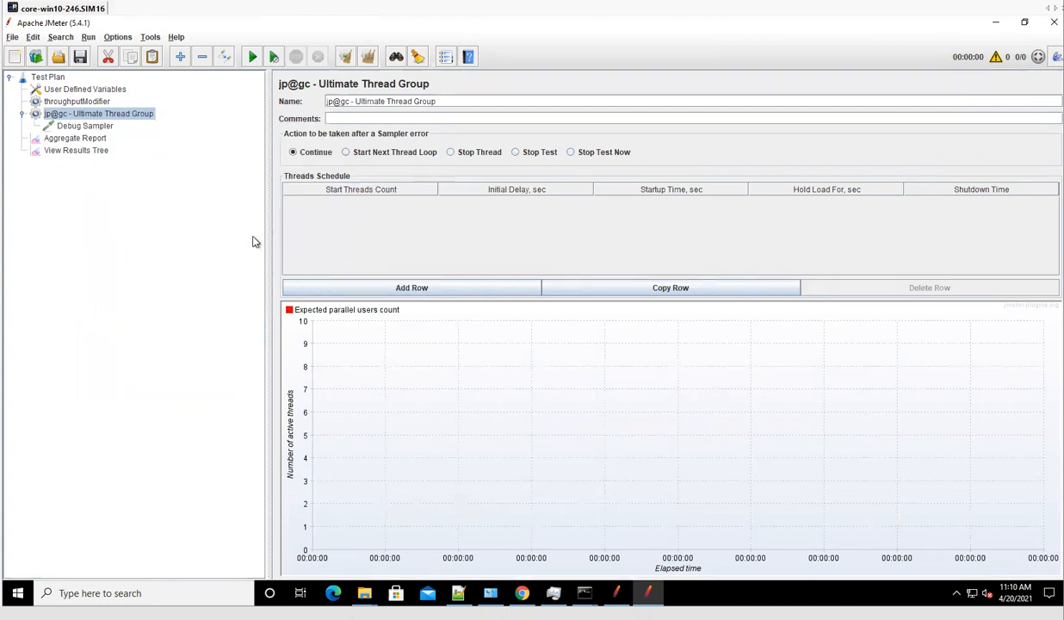
pyautogui.moveTo(79, 142); pyautogui.dragTo(74, 125)
# Base the timer's throughput on all active threads in the current thread group.
pyautogui.click(504, 162)
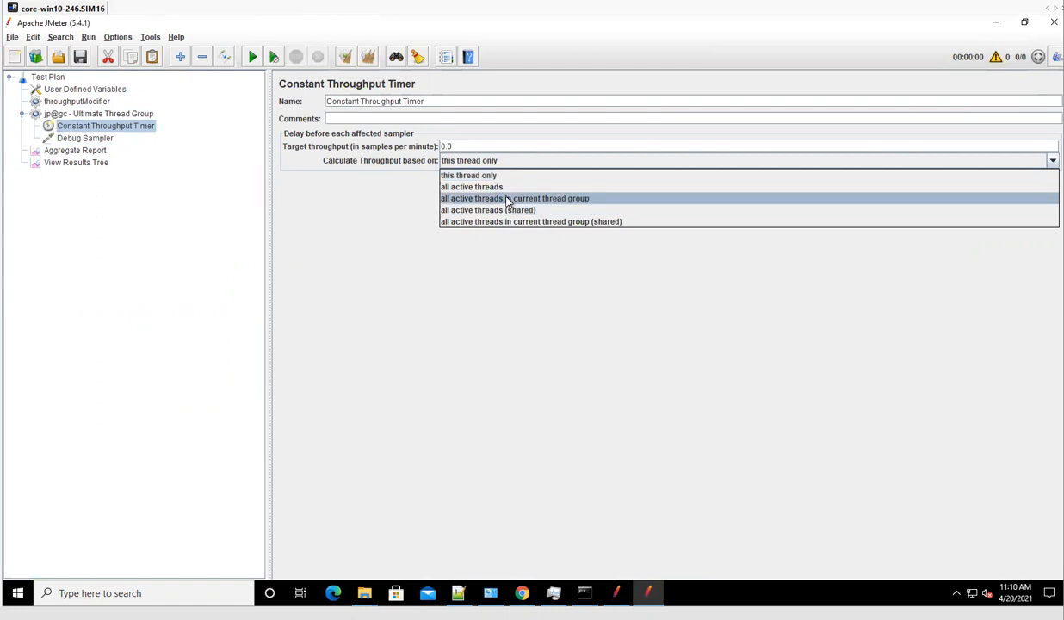
pyautogui.click(507, 200)
pyautogui.click(67, 151)
pyautogui.click(79, 90)
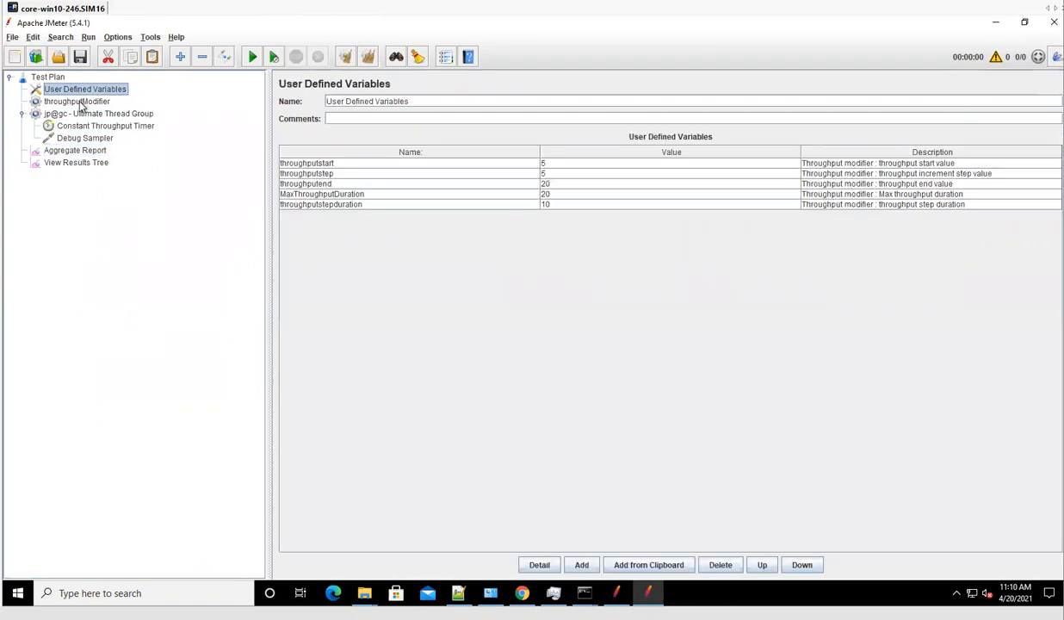
pyautogui.click(81, 103)
# Create the first schedule row with 5 start threads, 0 s startup and 0 s shutdown.
pyautogui.click(79, 114)
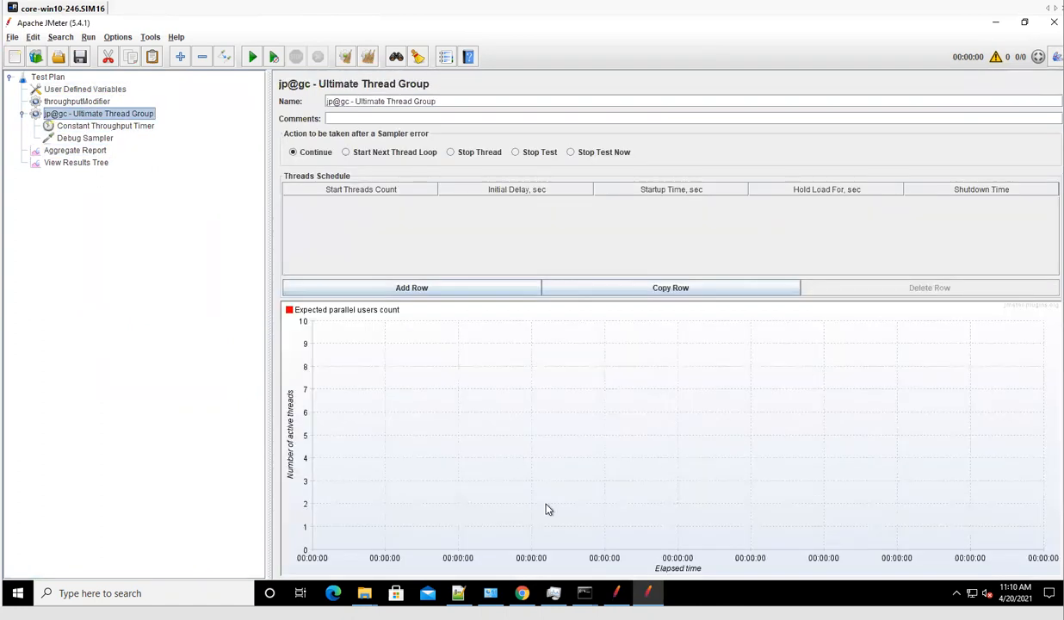
pyautogui.click(438, 292)
pyautogui.doubleClick(309, 201)
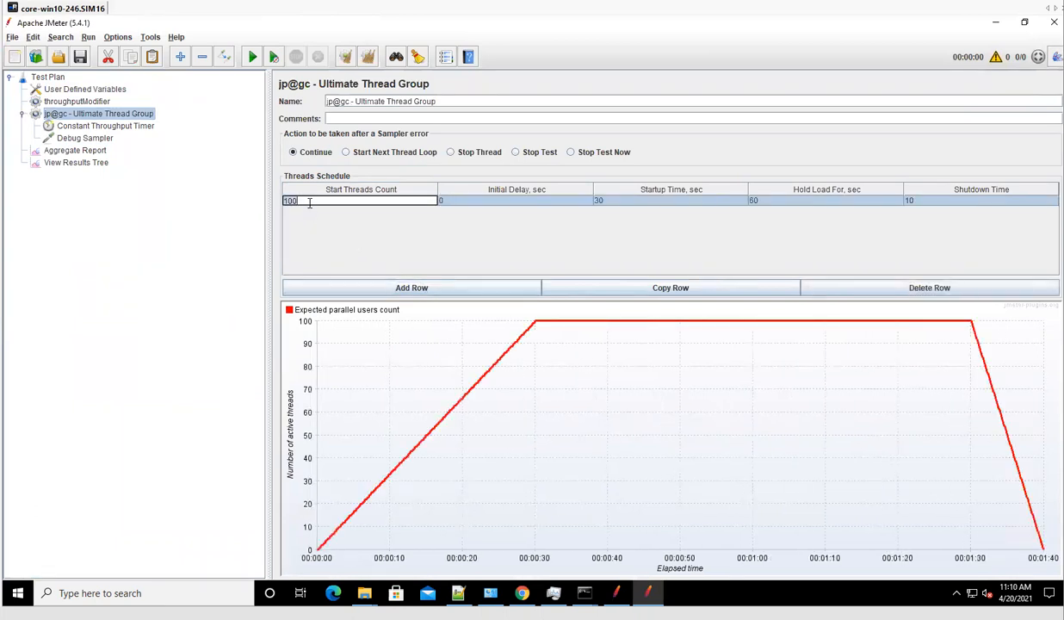
pyautogui.write('5')
pyautogui.doubleClick(656, 202)
pyautogui.write('0')
pyautogui.doubleClick(930, 201)
pyautogui.write('0')
pyautogui.doubleClick(855, 200)
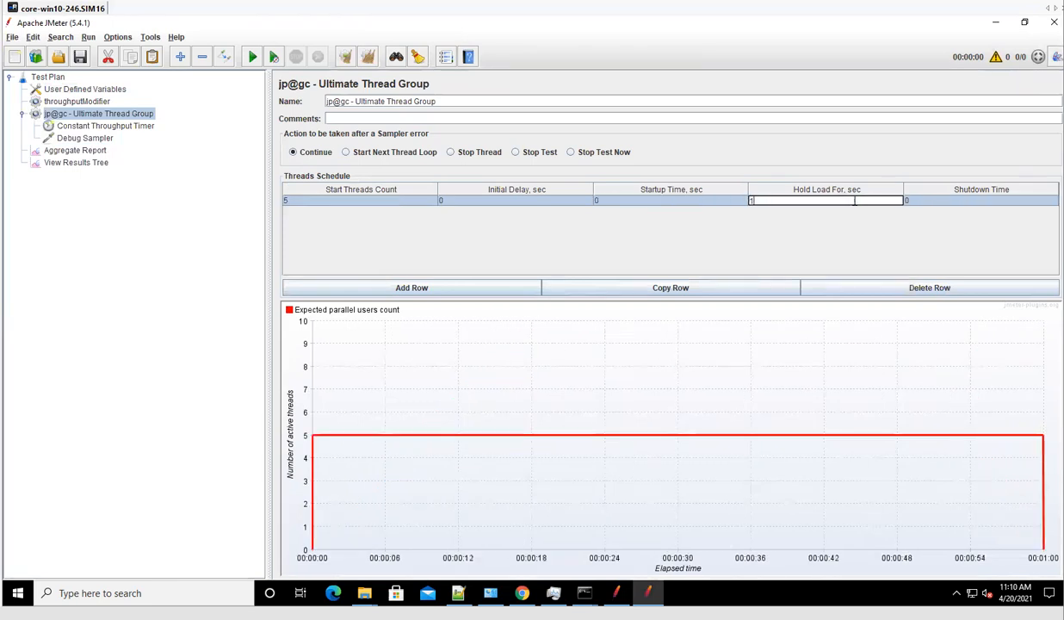
# Copy the row three times with initial delays of 10, 20 and 30 s.
pyautogui.click(663, 288)
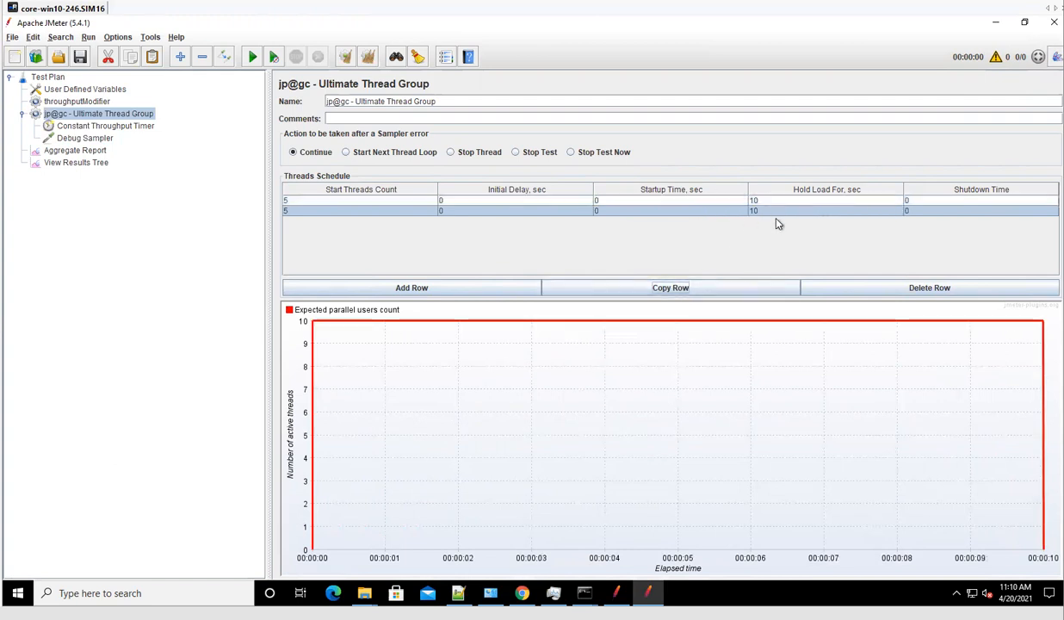
pyautogui.doubleClick(449, 213)
pyautogui.write('10')
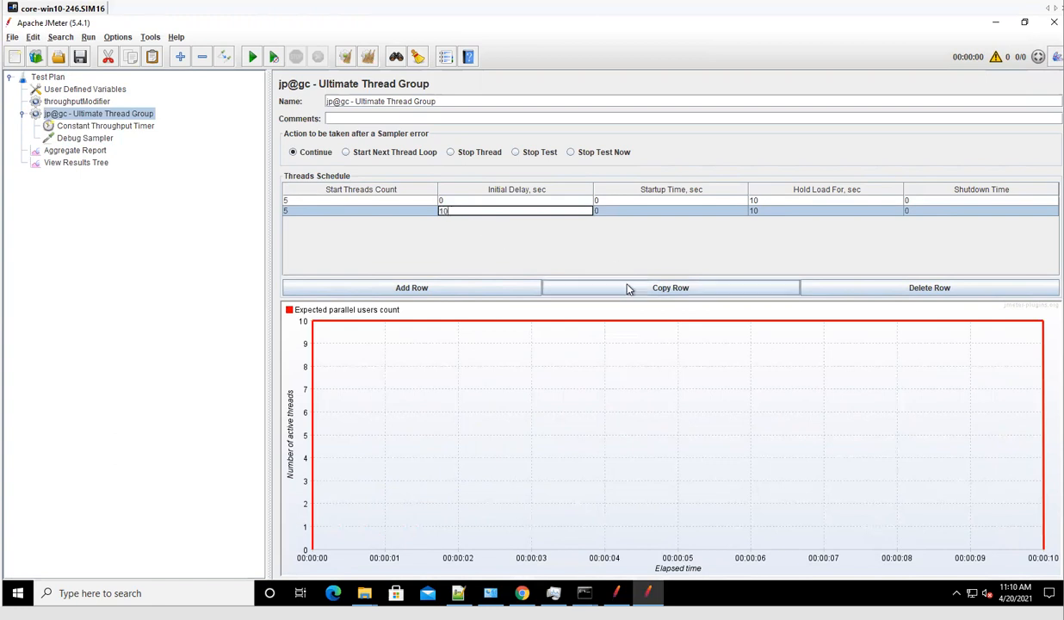
pyautogui.click(624, 287)
pyautogui.doubleClick(468, 222)
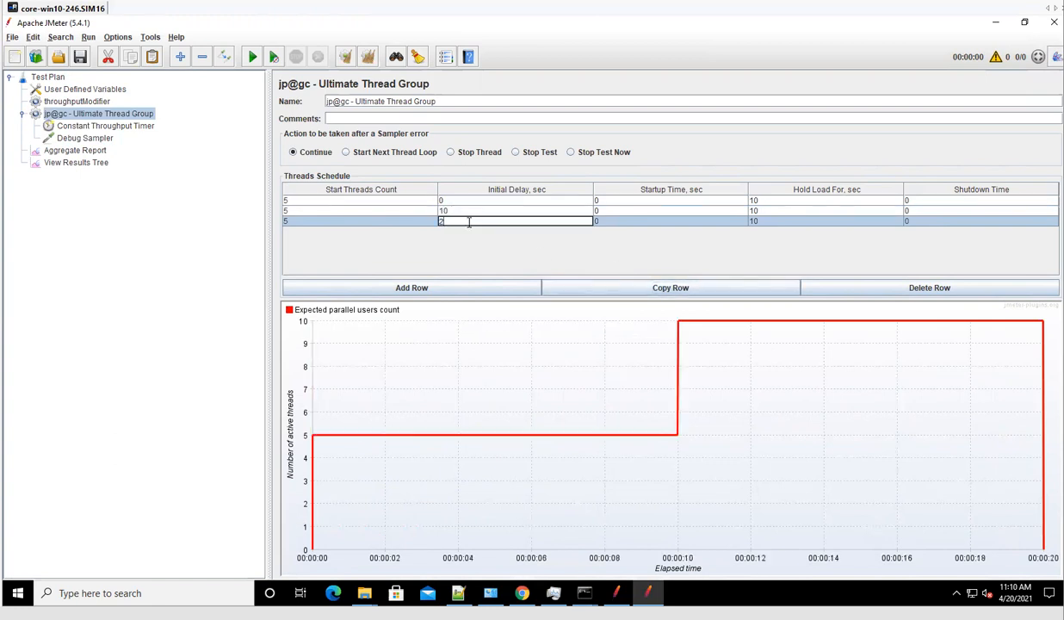
pyautogui.write('20')
pyautogui.click(610, 288)
pyautogui.doubleClick(480, 231)
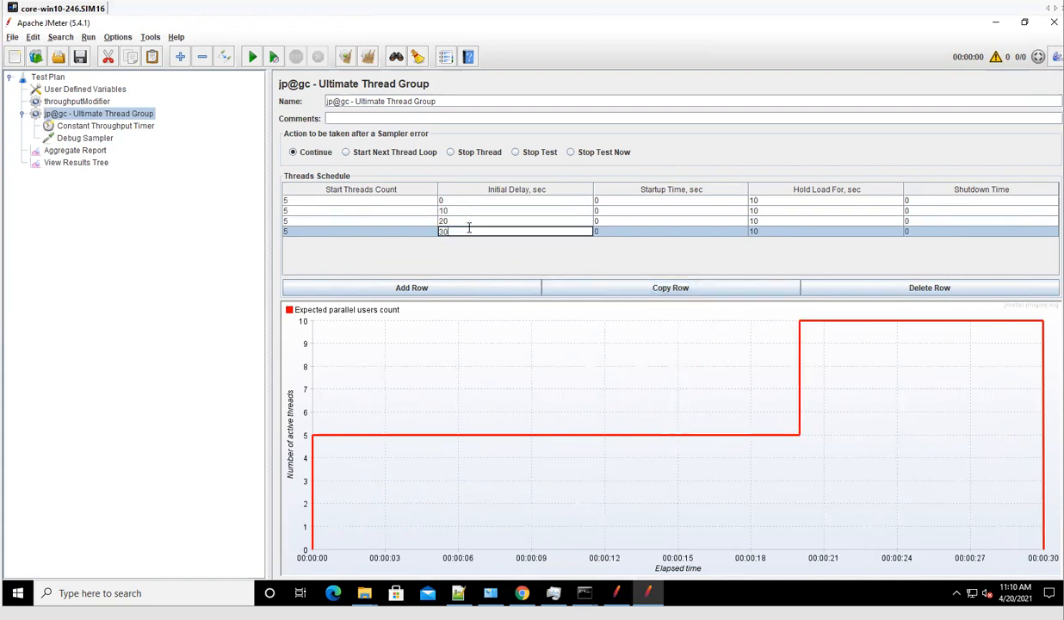
pyautogui.doubleClick(798, 230)
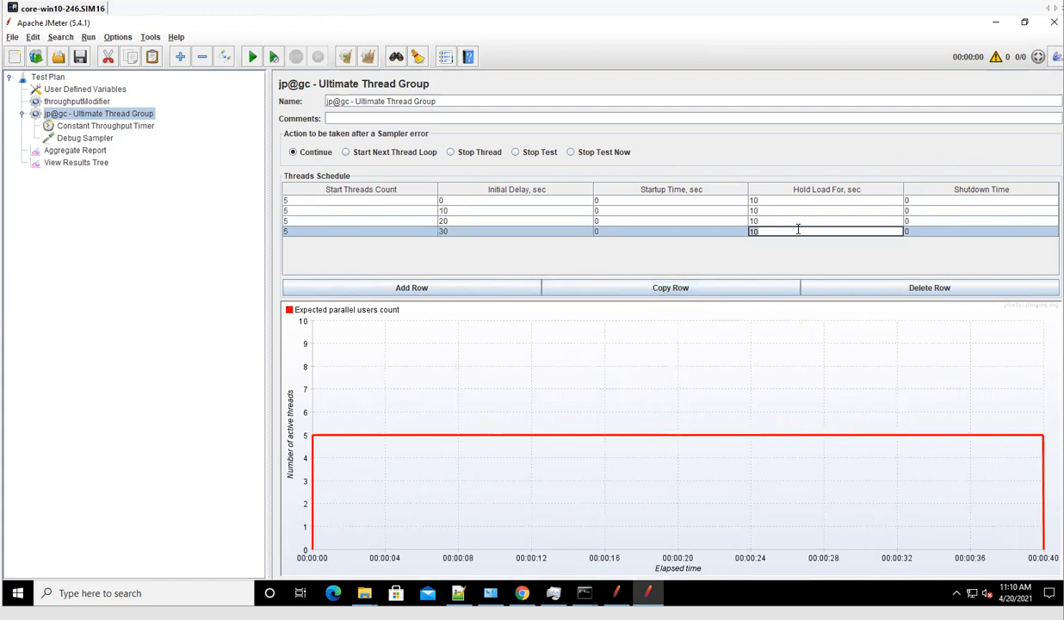
# Give row four a 20 s hold, then add a fifth row with 10 s hold and 50 s delay.
pyautogui.click(680, 287)
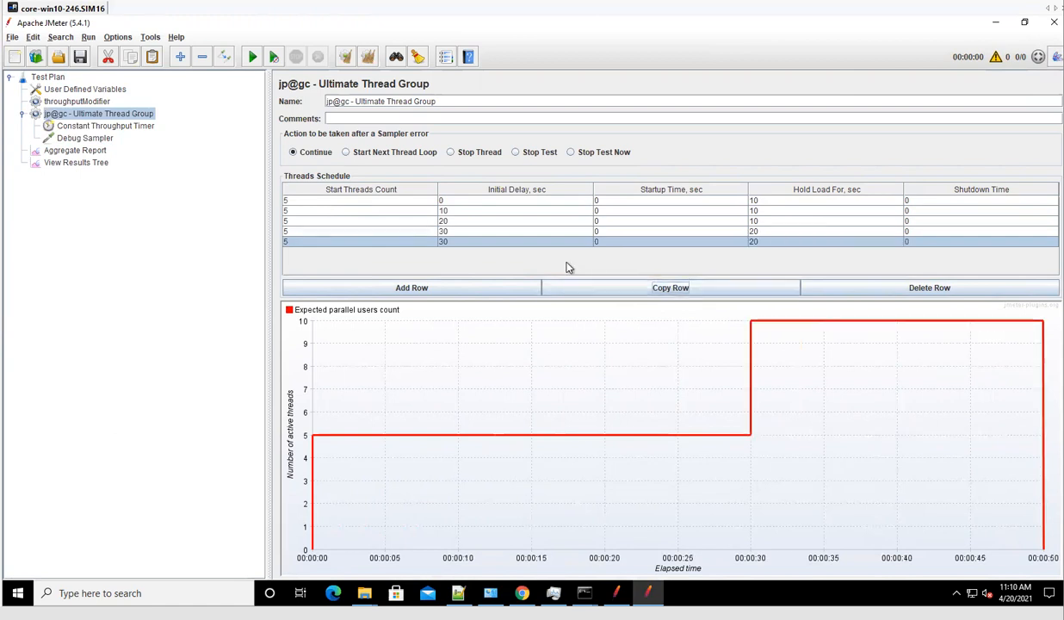
pyautogui.doubleClick(753, 242)
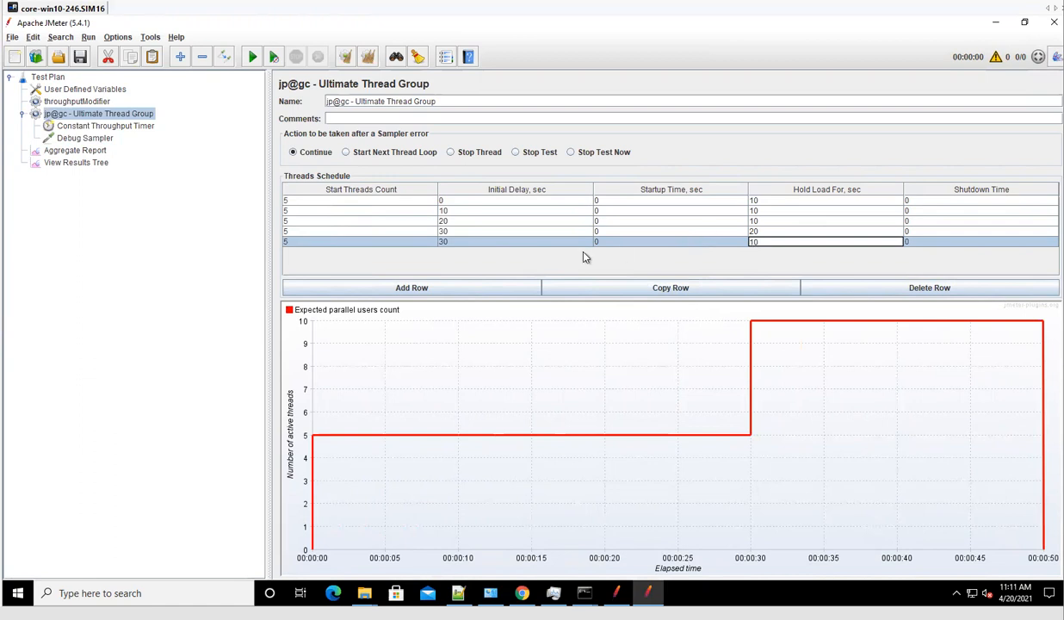
pyautogui.doubleClick(532, 243)
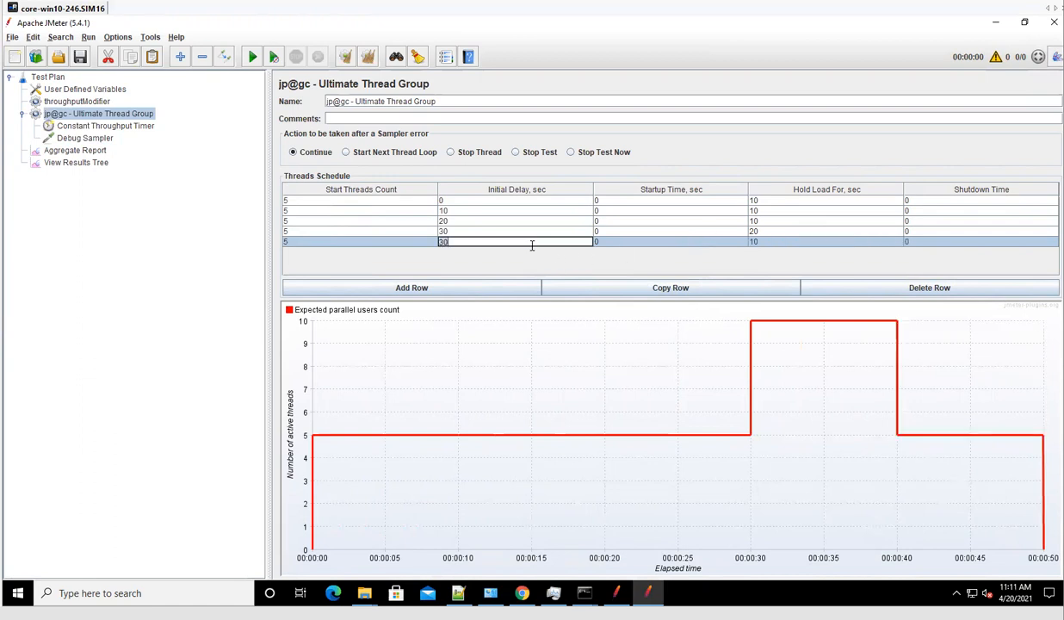
pyautogui.press('BackSpace')
pyautogui.press('BackSpace')
pyautogui.write('50')
pyautogui.press('Return')
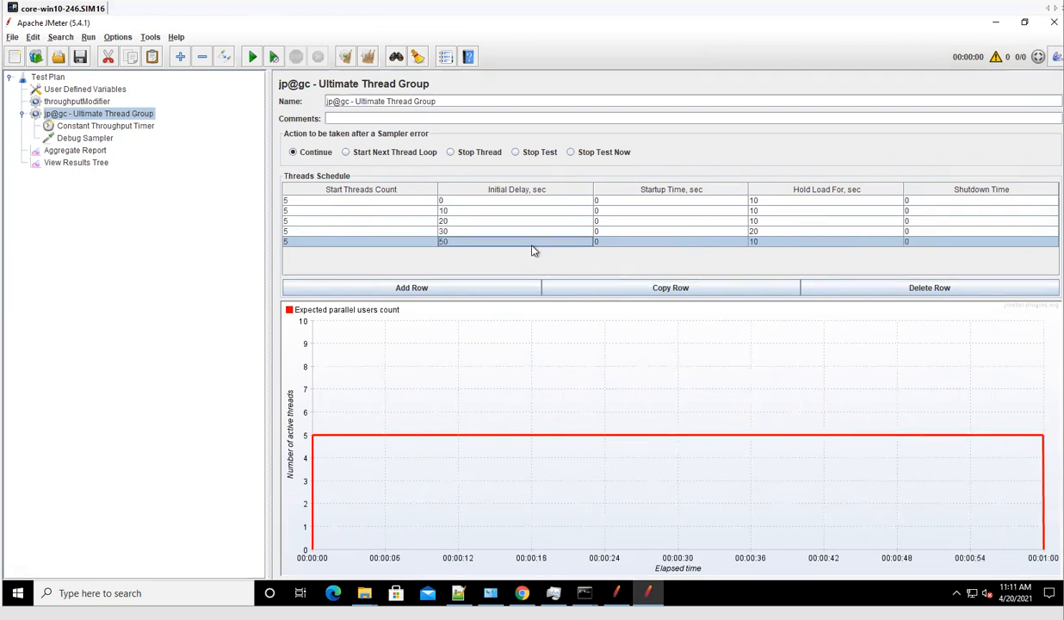
# Add sixth and seventh rows with initial delays of 60 and 70 s.
pyautogui.click(660, 289)
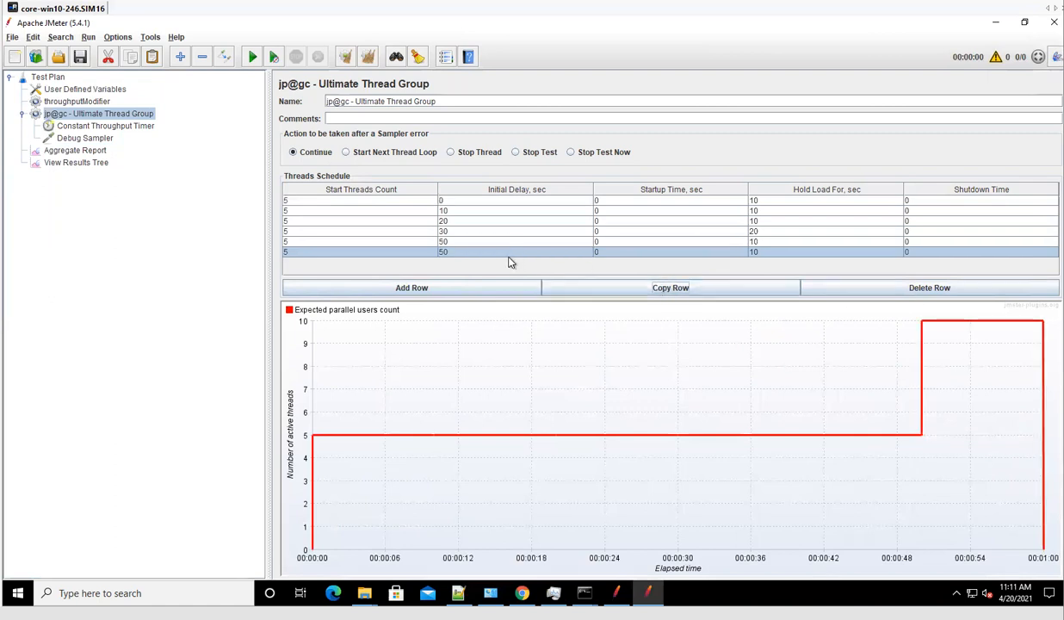
pyautogui.doubleClick(501, 252)
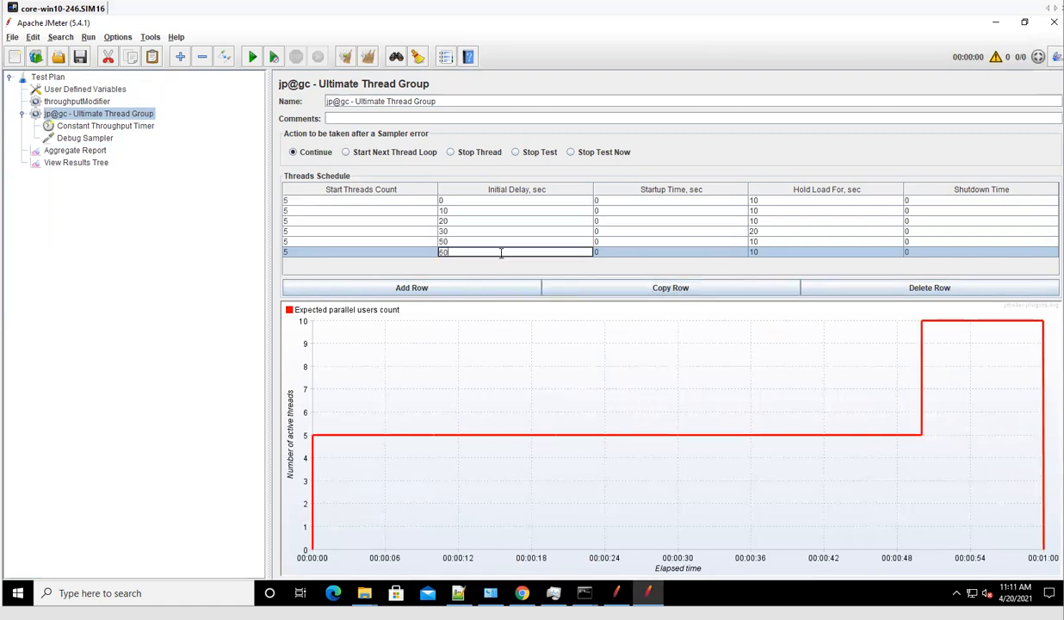
pyautogui.click(777, 244)
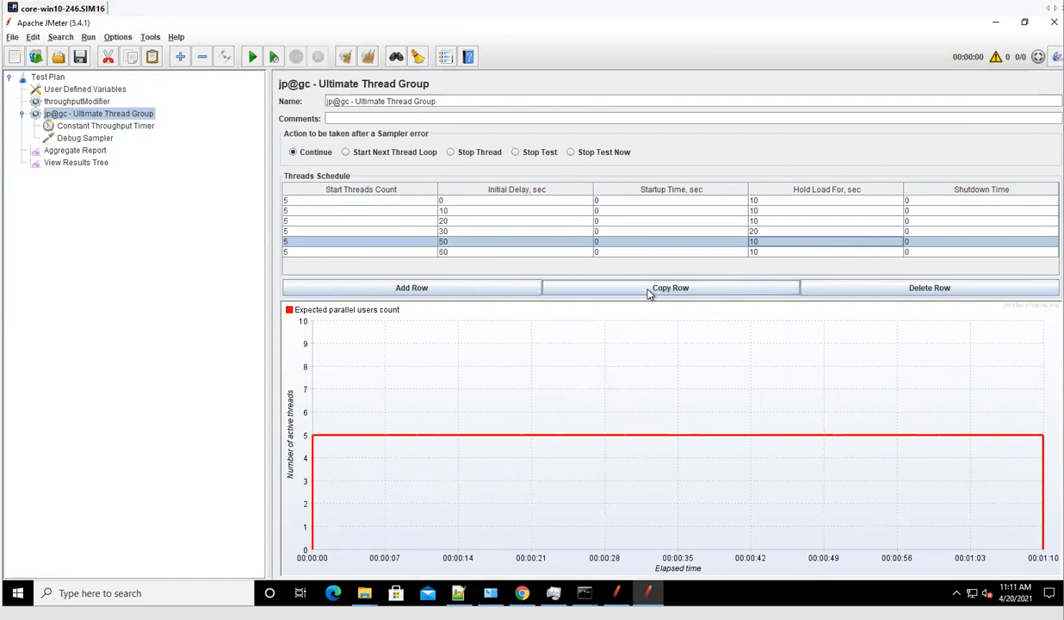
pyautogui.click(588, 287)
pyautogui.doubleClick(460, 262)
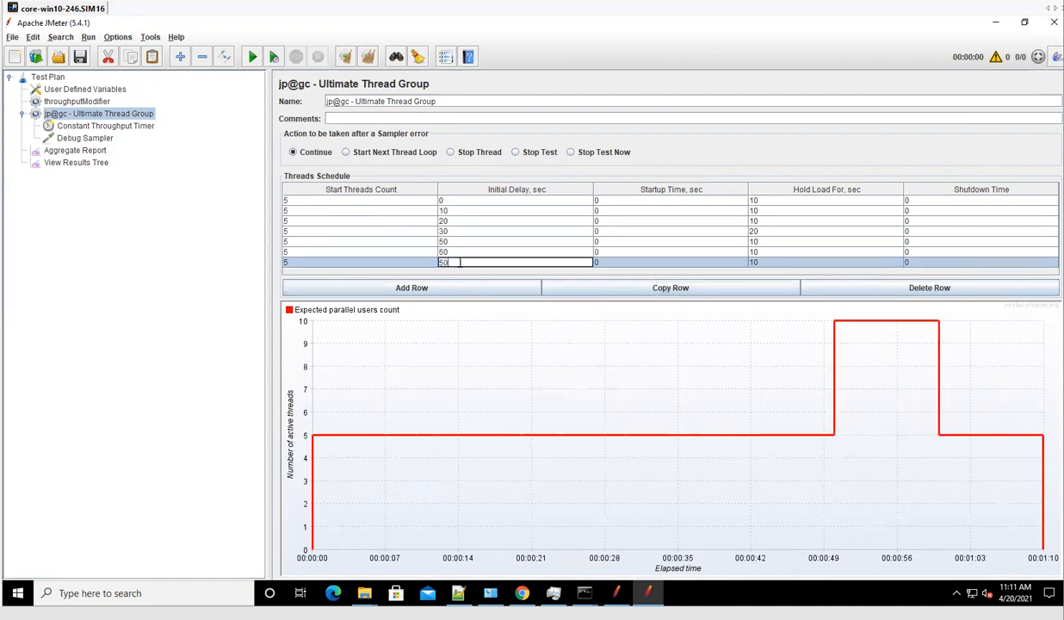
pyautogui.write('70')
pyautogui.click(758, 253)
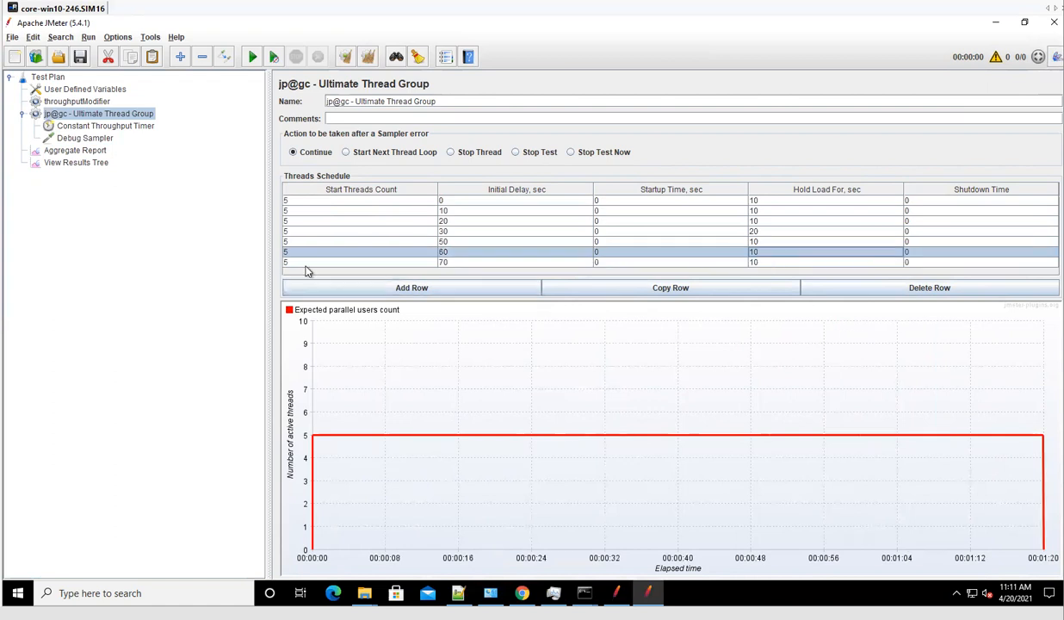
# Set the start thread counts of rows two to five to 10, 15, 20 and 15.
pyautogui.click(294, 212)
pyautogui.doubleClick(300, 211)
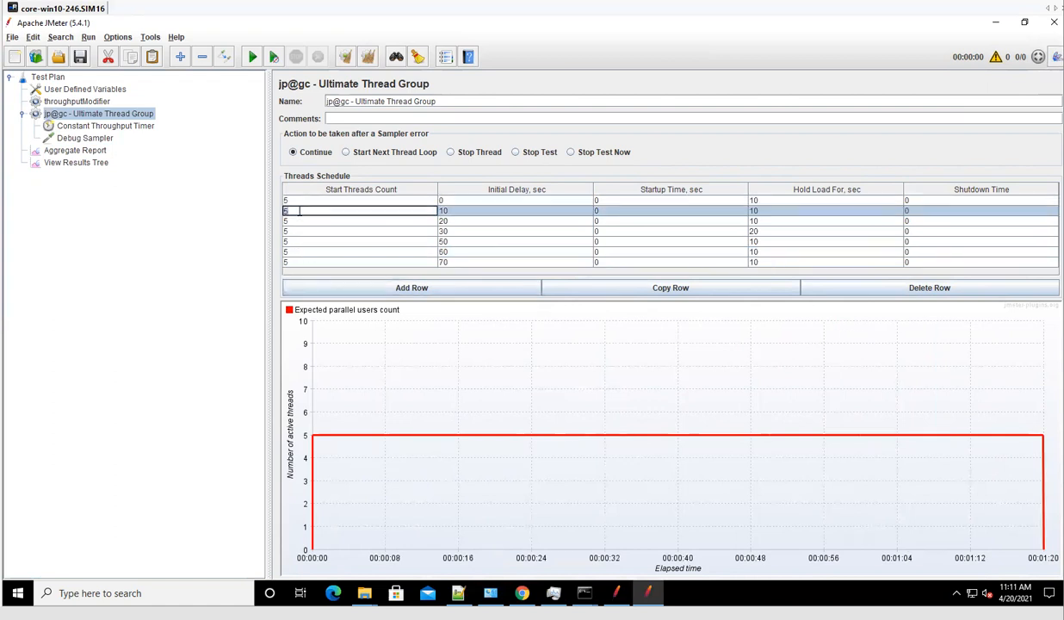
pyautogui.write('10')
pyautogui.doubleClick(316, 221)
pyautogui.write('15')
pyautogui.doubleClick(308, 232)
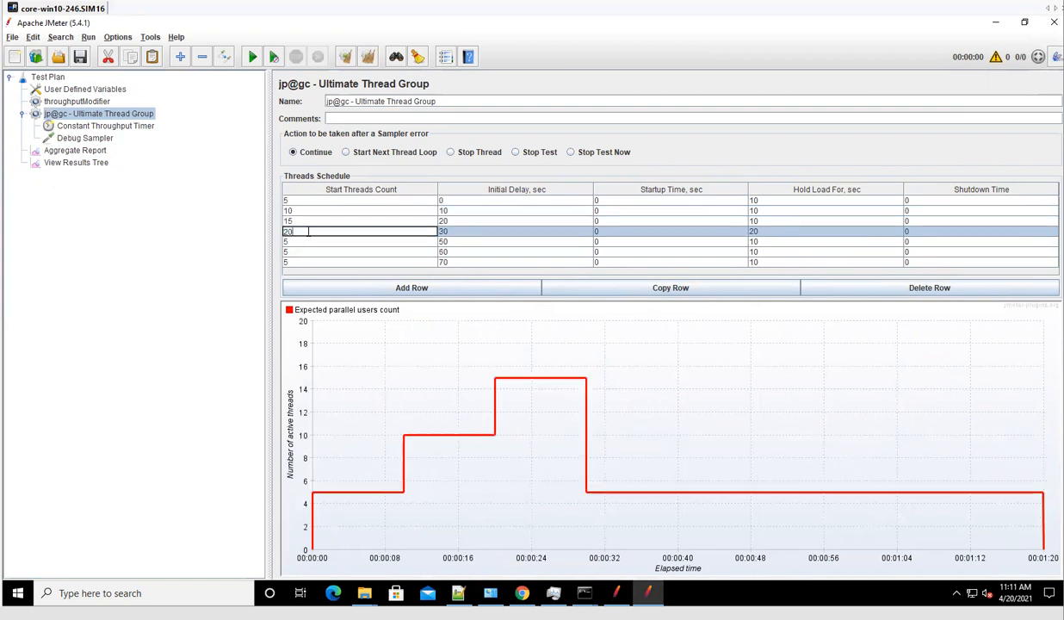
pyautogui.write('20')
pyautogui.doubleClick(312, 243)
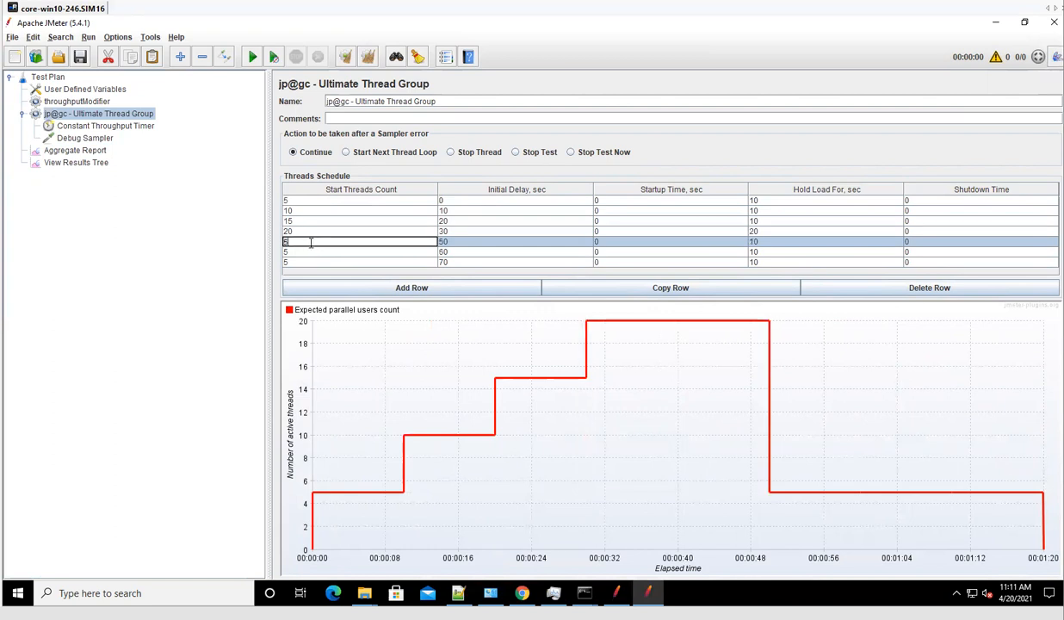
pyautogui.write('15')
pyautogui.doubleClick(322, 252)
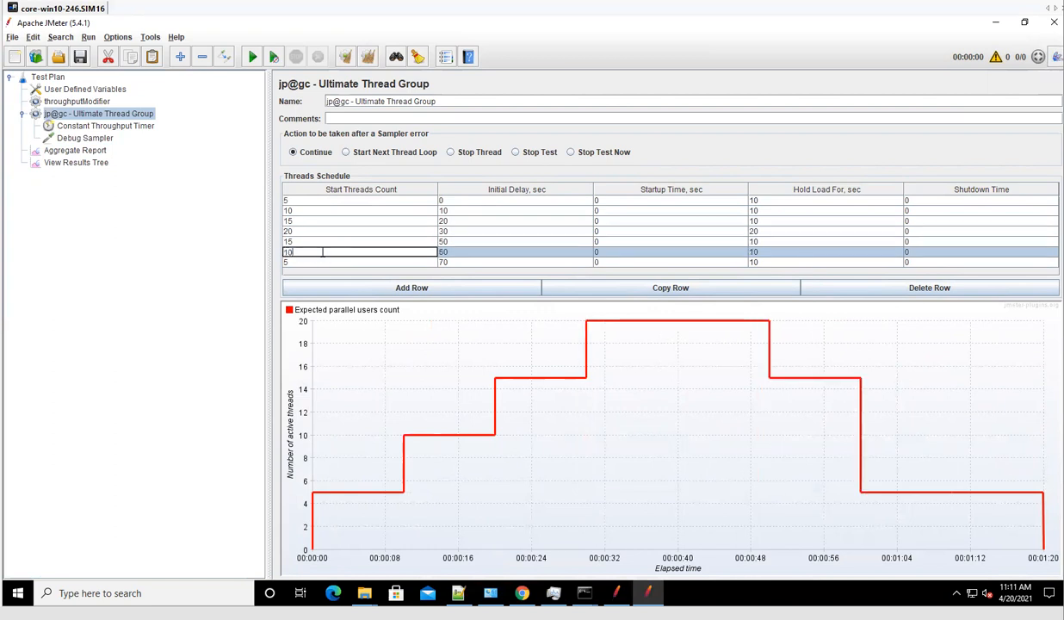
# Commit 10 threads for the sixth row and widen the settings panel beside the plan tree.
pyautogui.click(320, 231)
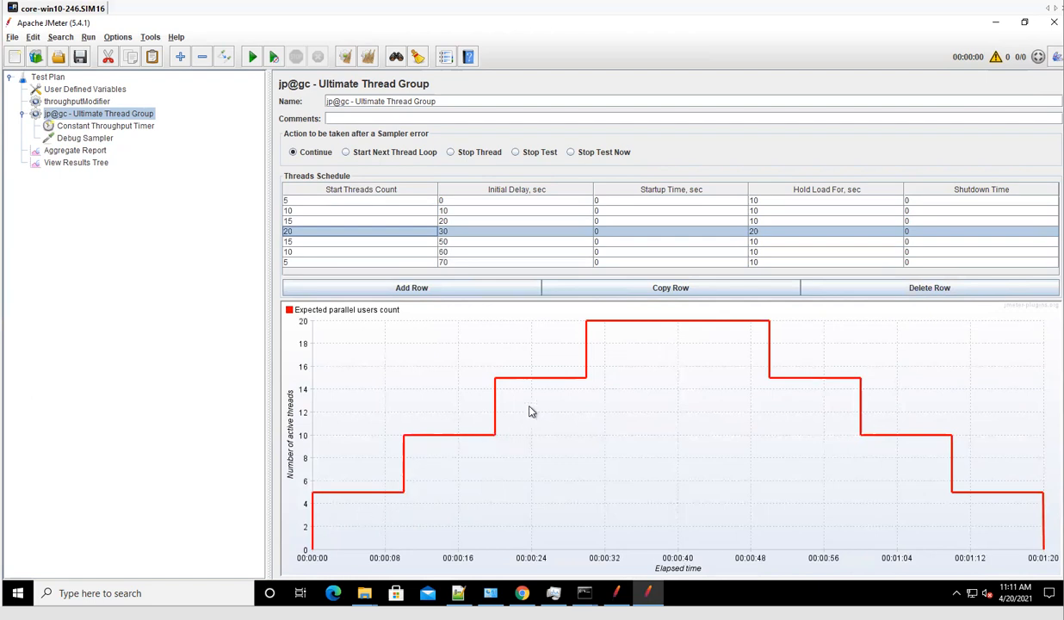
pyautogui.moveTo(558, 383)
pyautogui.moveTo(260, 397); pyautogui.dragTo(222, 407)
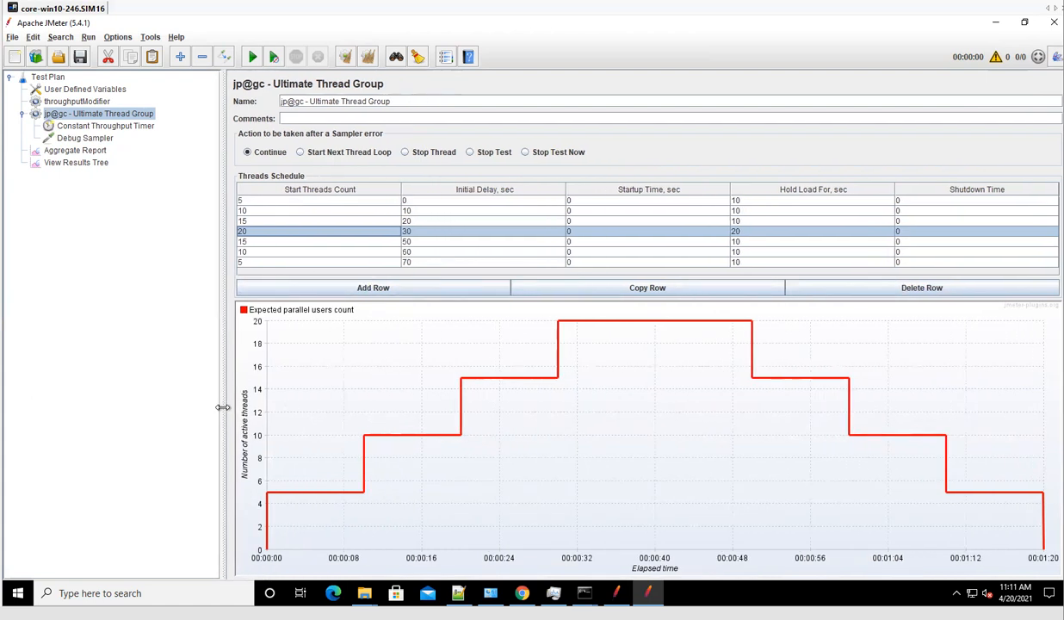
pyautogui.click(76, 125)
# Copy the entire ThroughputModifier3.0 sampler script from test.jmx and return to the new plan.
pyautogui.click(76, 101)
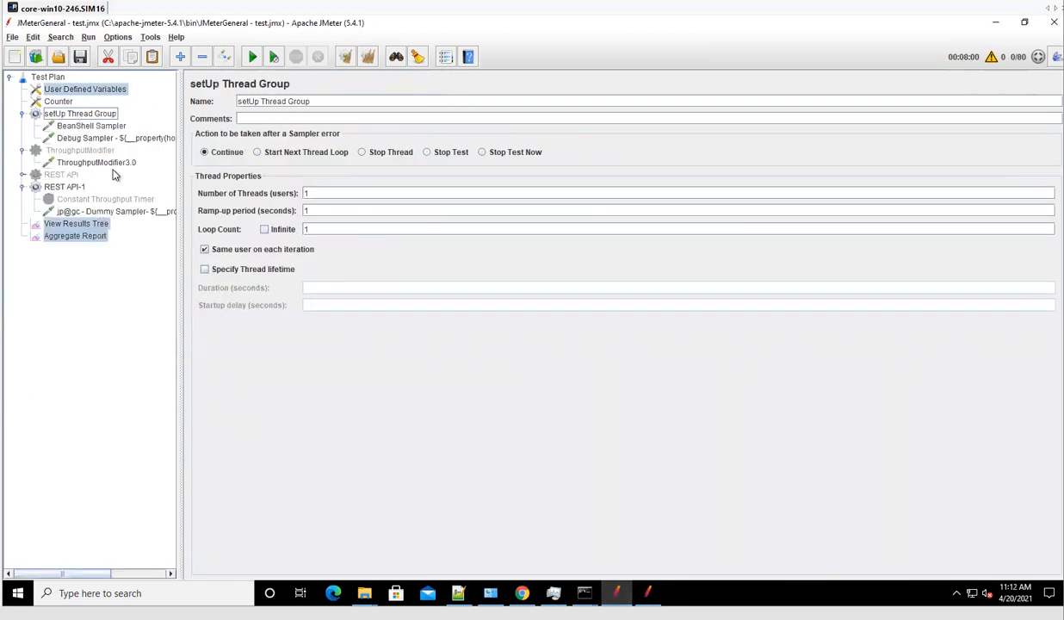
pyautogui.click(82, 162)
pyautogui.click(322, 355)
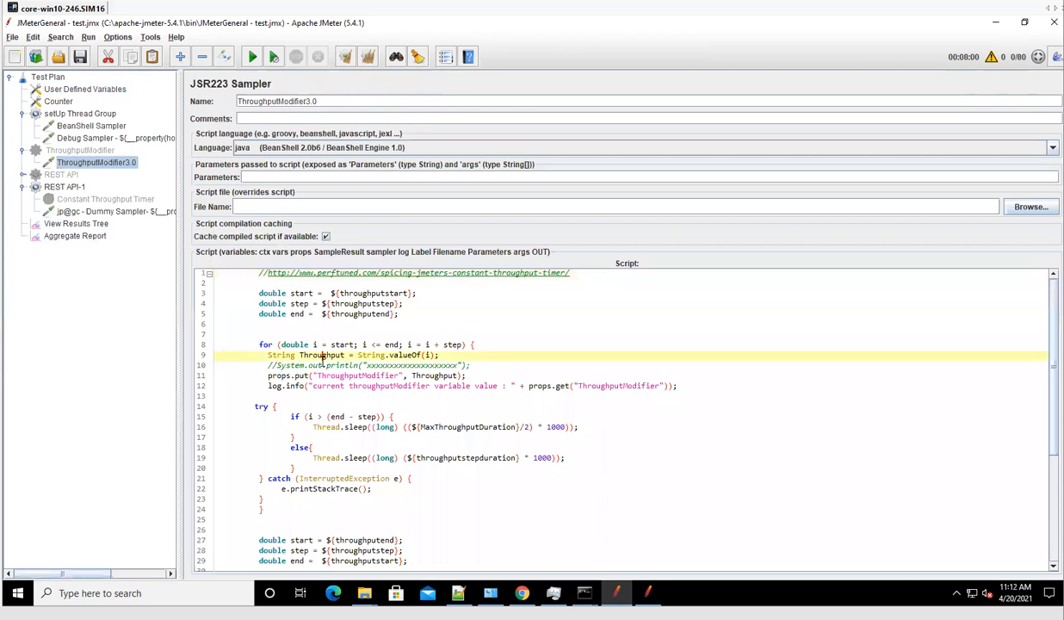
pyautogui.hotkey('ctrl', 'a')
pyautogui.click(647, 592)
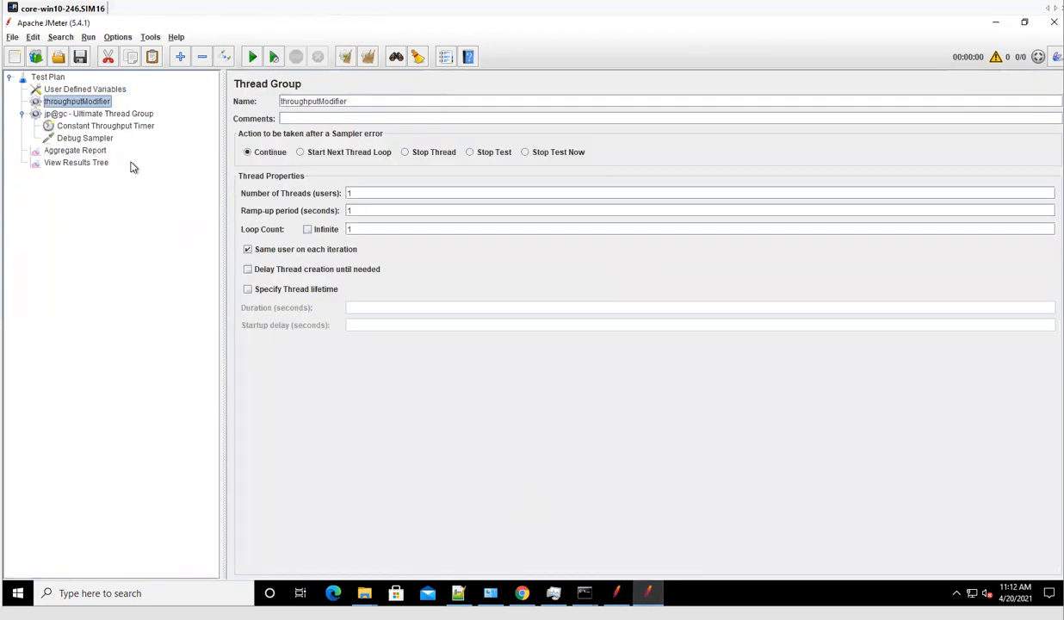
pyautogui.rightClick(74, 100)
pyautogui.moveTo(101, 112)
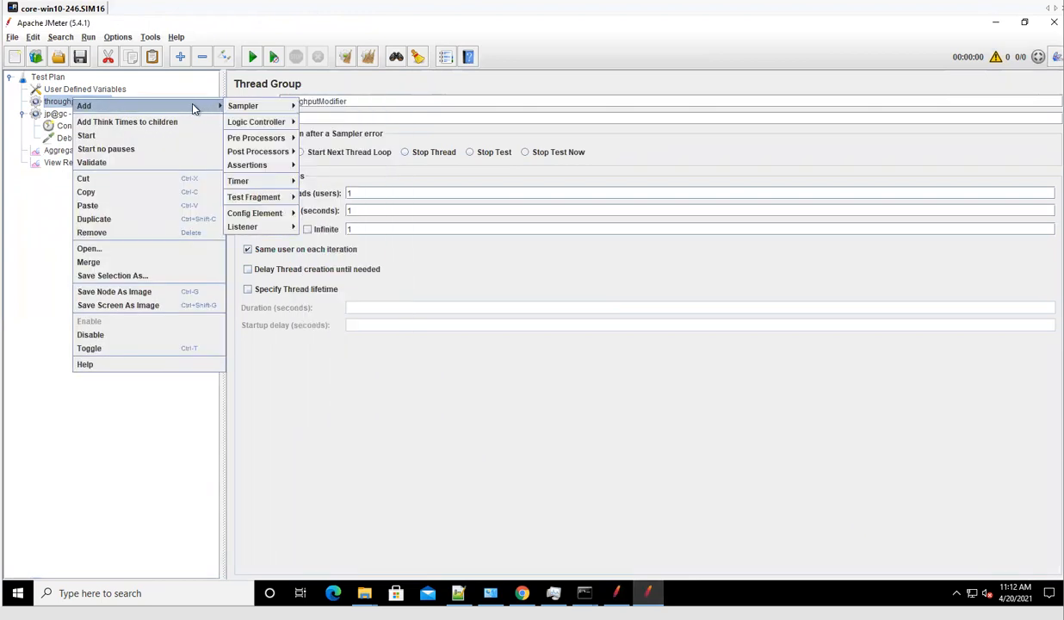
pyautogui.moveTo(281, 110)
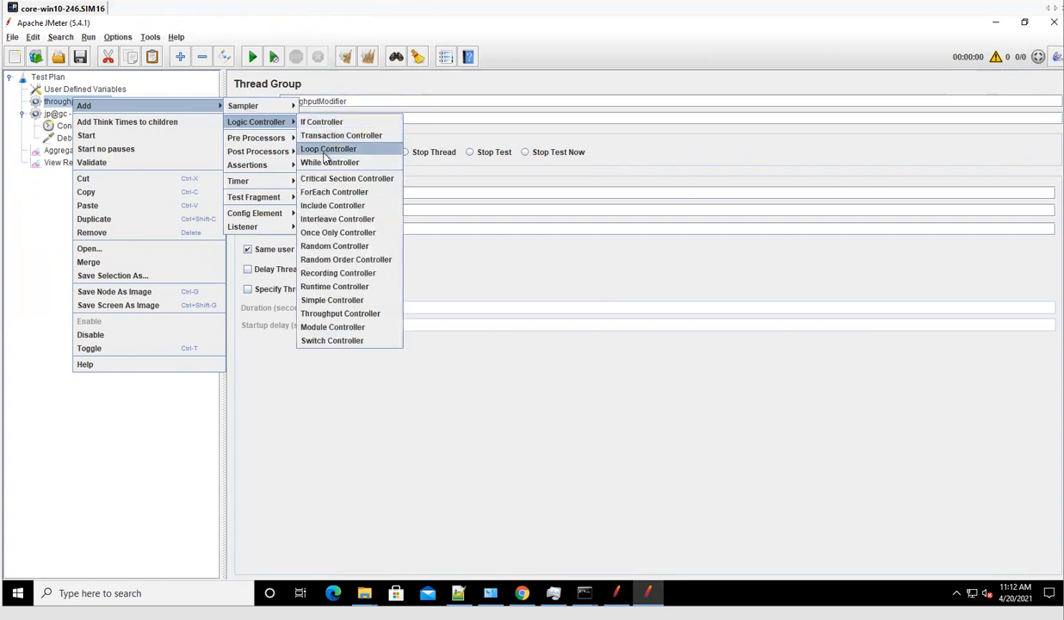
pyautogui.moveTo(290, 106)
pyautogui.click(329, 147)
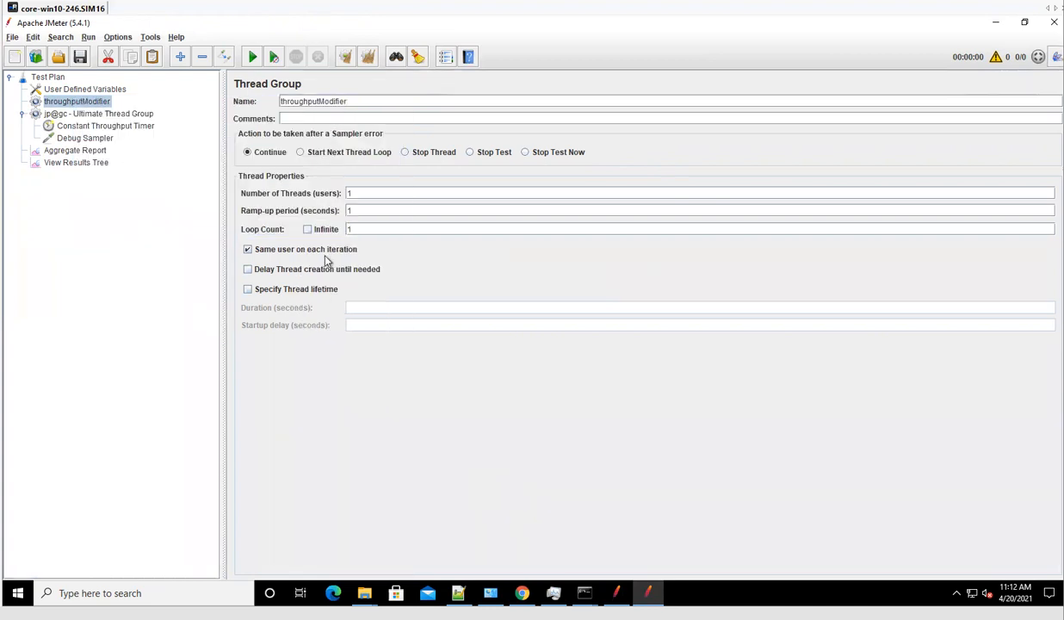
pyautogui.click(324, 152)
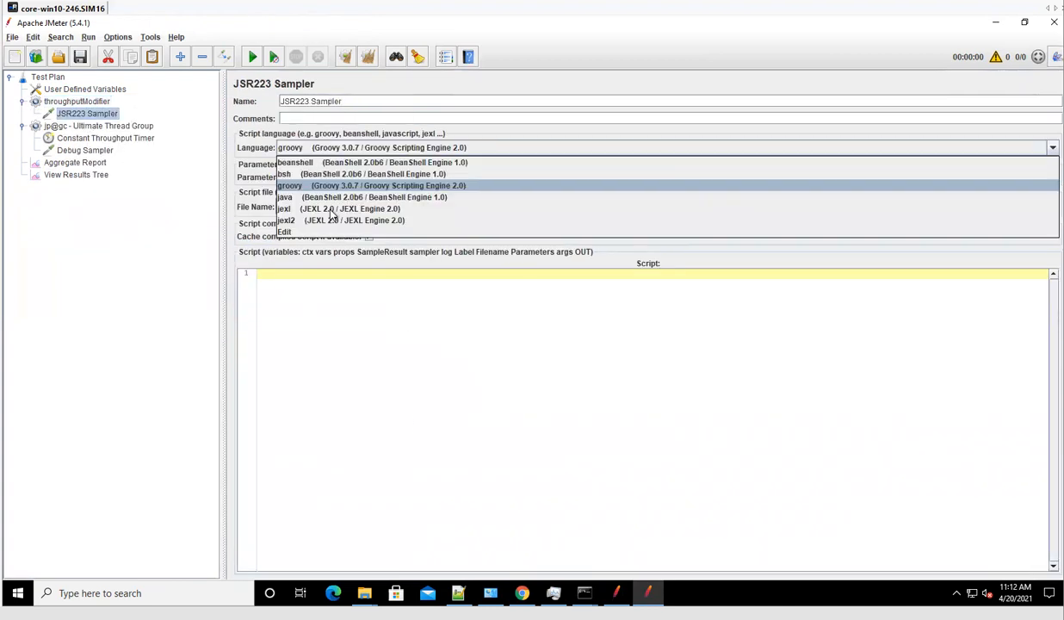
pyautogui.click(313, 199)
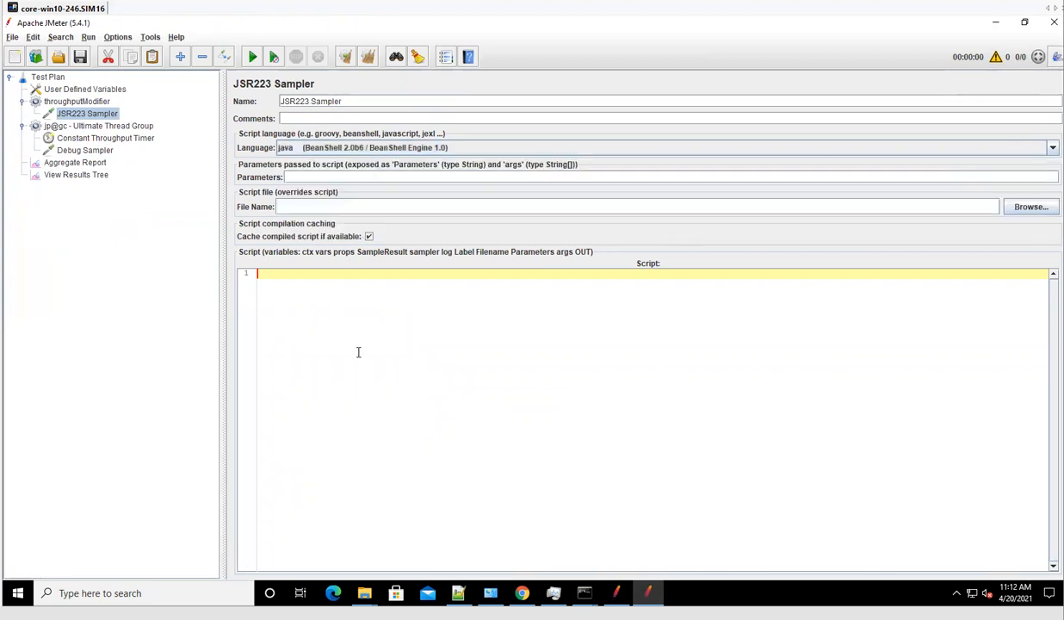
pyautogui.hotkey('ctrl', 'v')
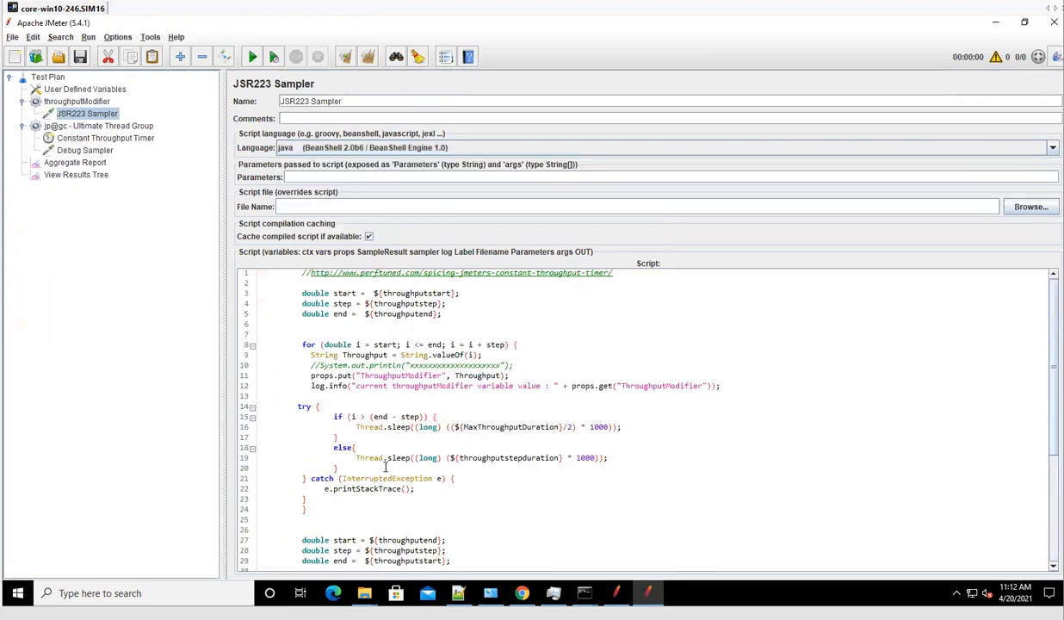
pyautogui.click(405, 393)
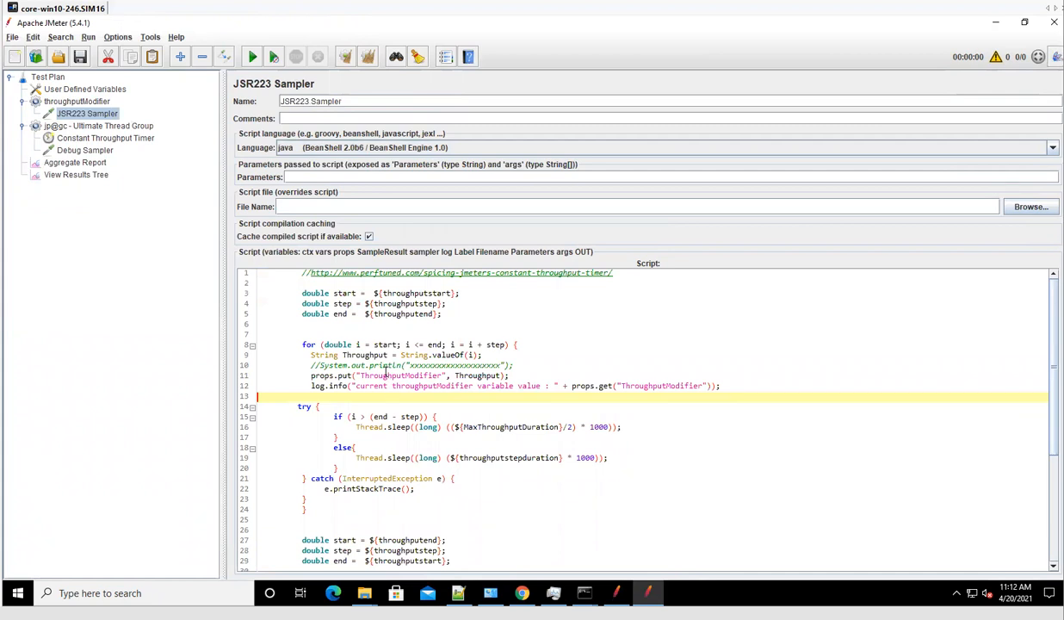
pyautogui.click(396, 376)
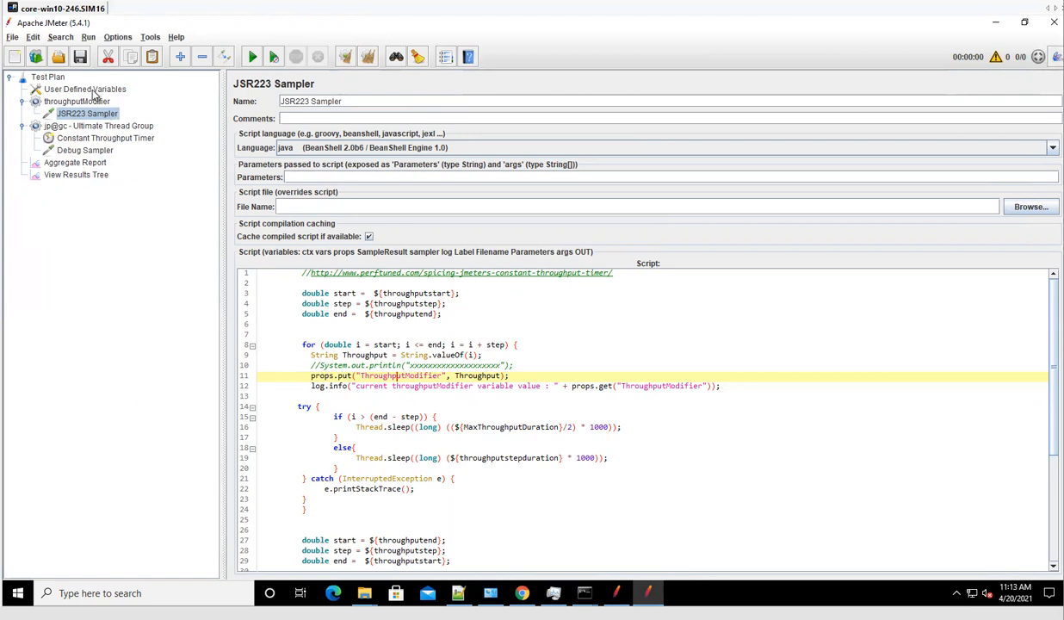
# Copy the target throughput expression from the Constant Throughput Timer in test.jmx.
pyautogui.click(461, 406)
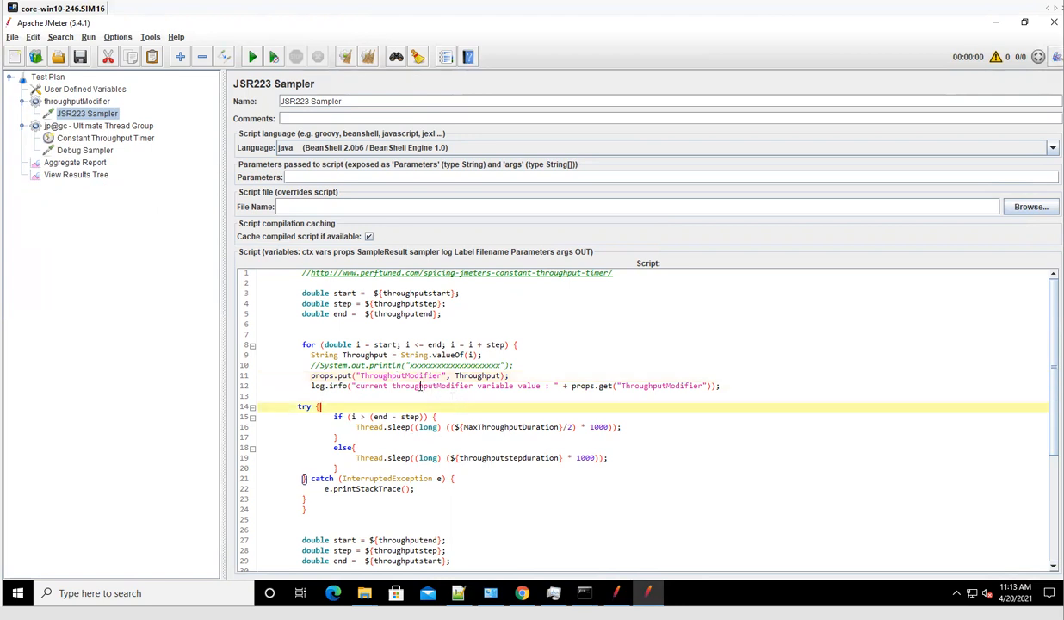
pyautogui.doubleClick(401, 375)
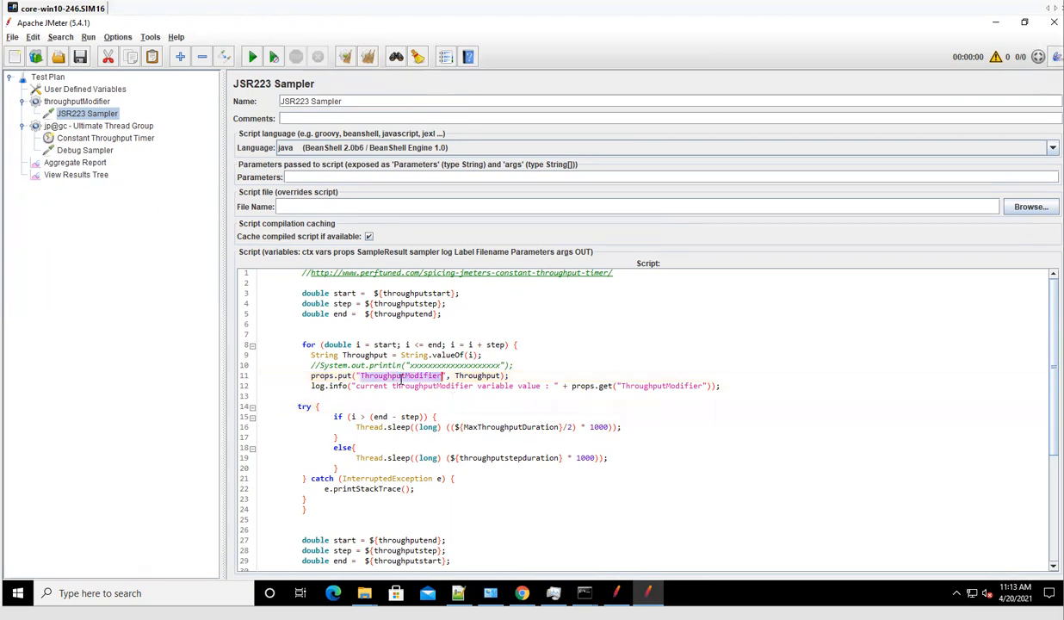
pyautogui.click(614, 592)
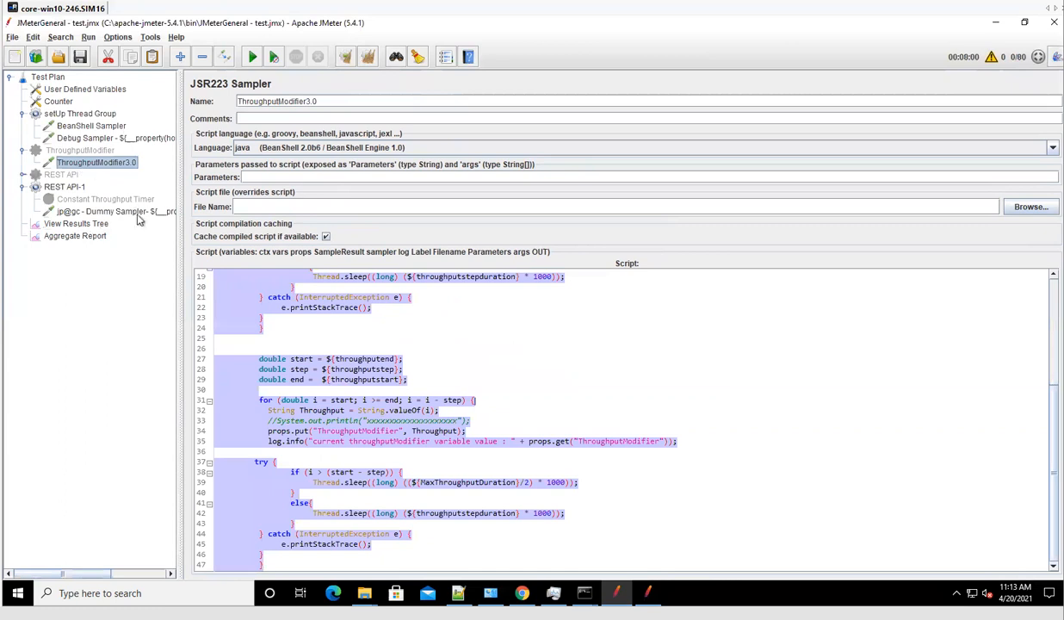
pyautogui.click(80, 199)
pyautogui.moveTo(353, 146); pyautogui.dragTo(444, 262)
pyautogui.hotkey('ctrl', 'c')
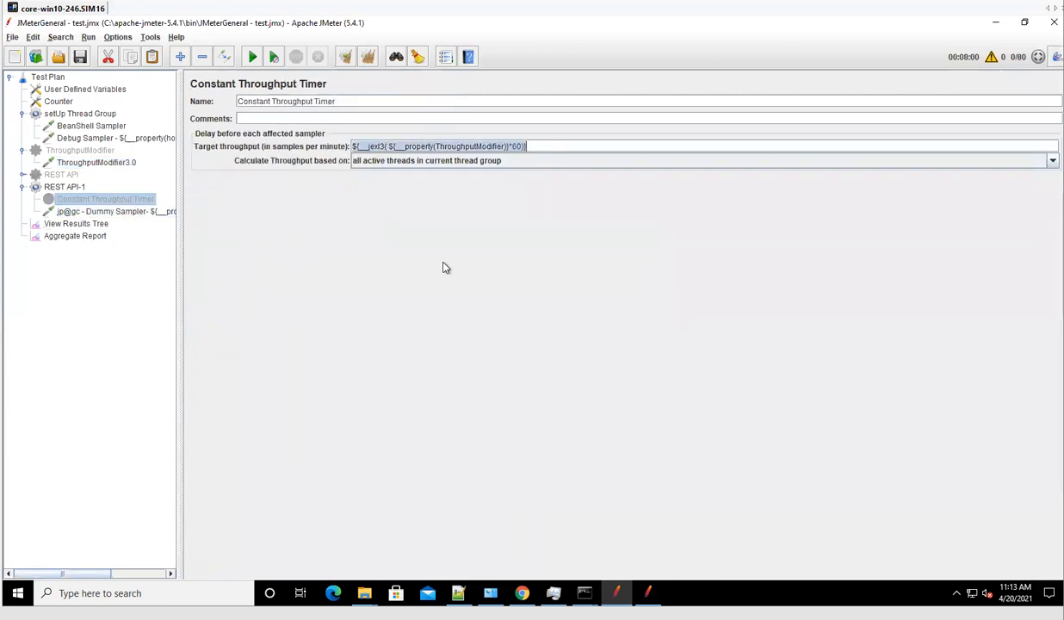
pyautogui.click(648, 593)
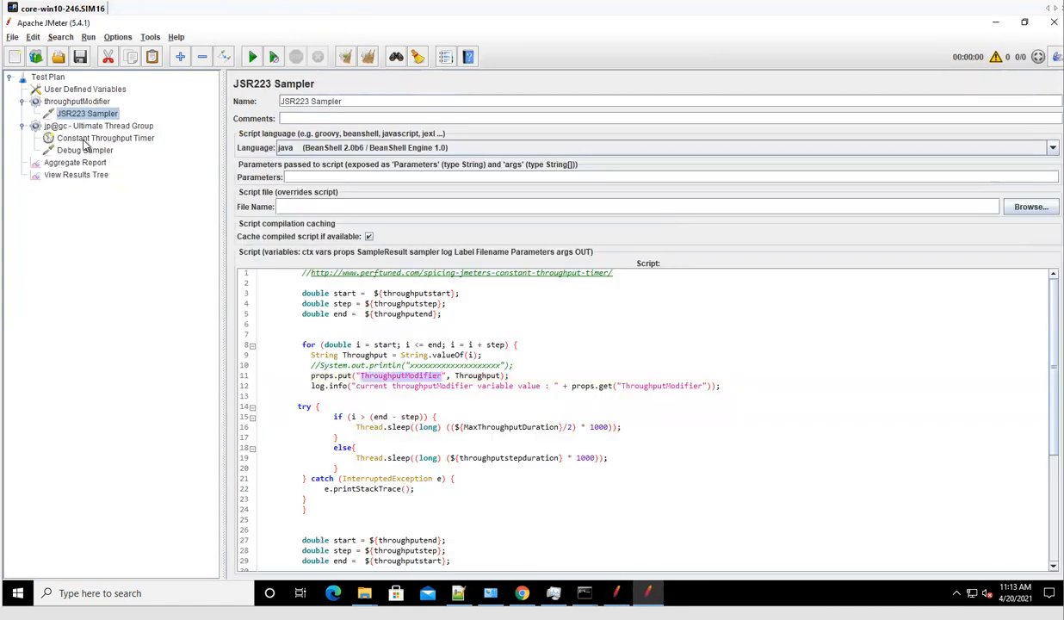
# Replace this timer's 0.0 target throughput with the pasted expression, removing the extra space after jexl3(.
pyautogui.click(84, 141)
pyautogui.moveTo(451, 147); pyautogui.dragTo(336, 151)
pyautogui.hotkey('ctrl', 'v')
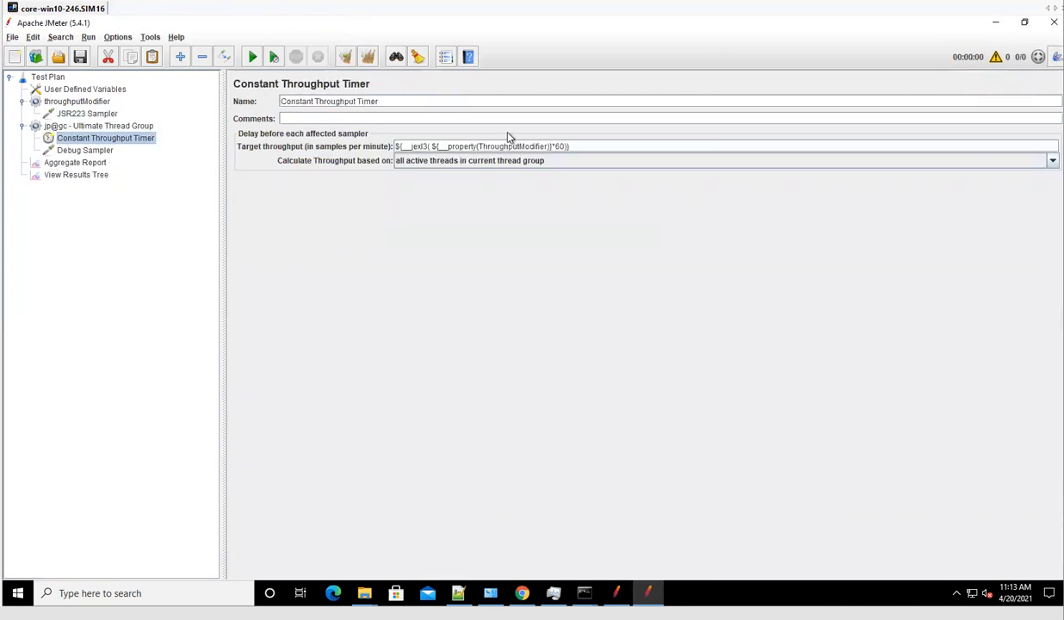
pyautogui.press('BackSpace')
pyautogui.doubleClick(497, 148)
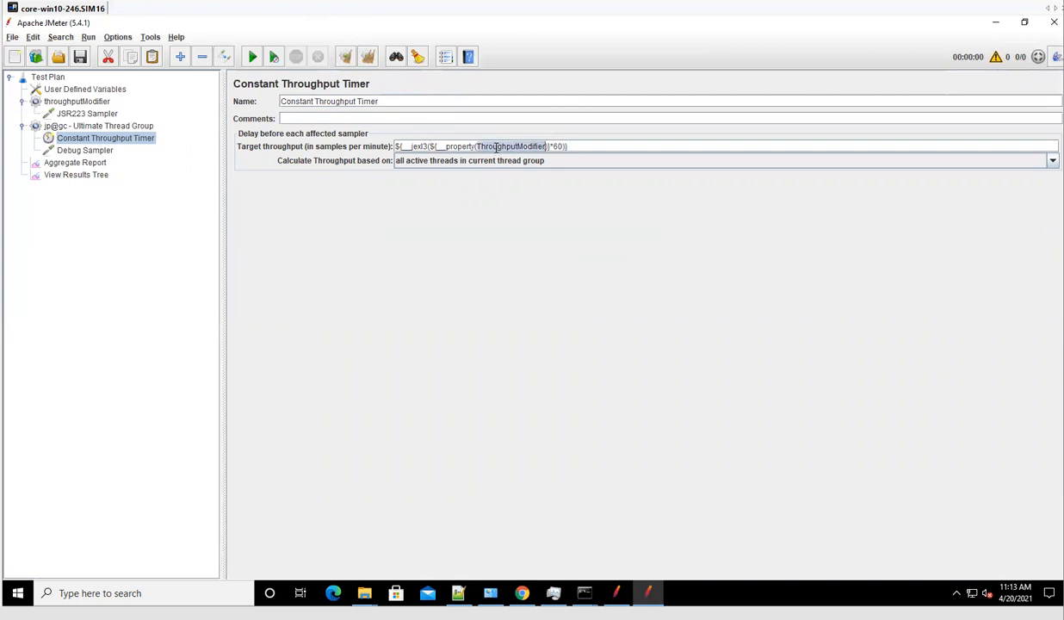
# Check ThroughputModifier matches the JSR223 props.put name, then disable the Ultimate Thread Group.
pyautogui.click(84, 114)
pyautogui.click(443, 365)
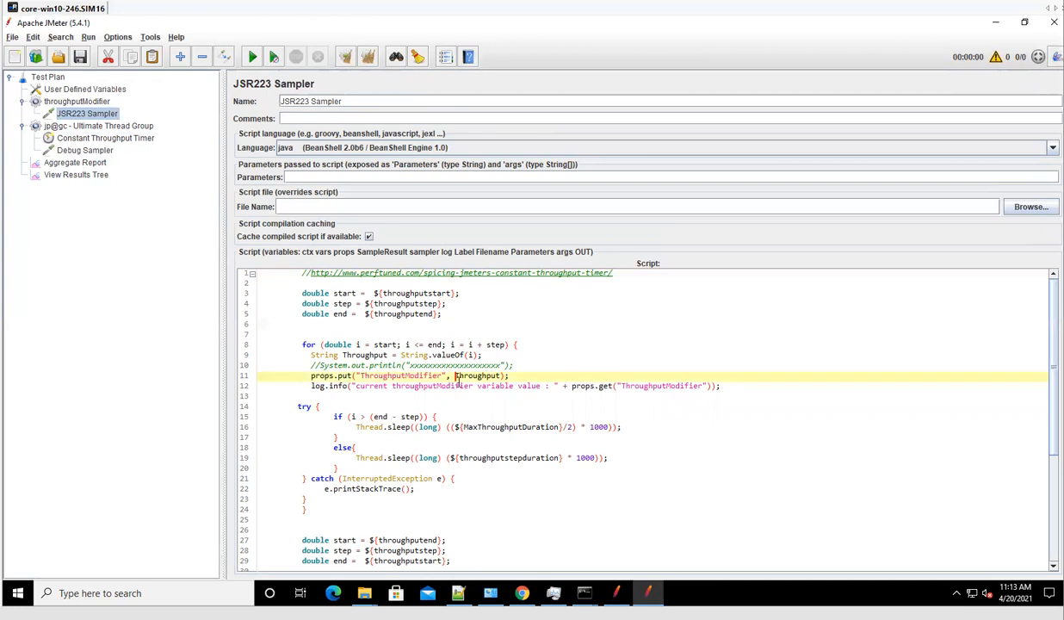
pyautogui.doubleClick(389, 377)
pyautogui.click(76, 162)
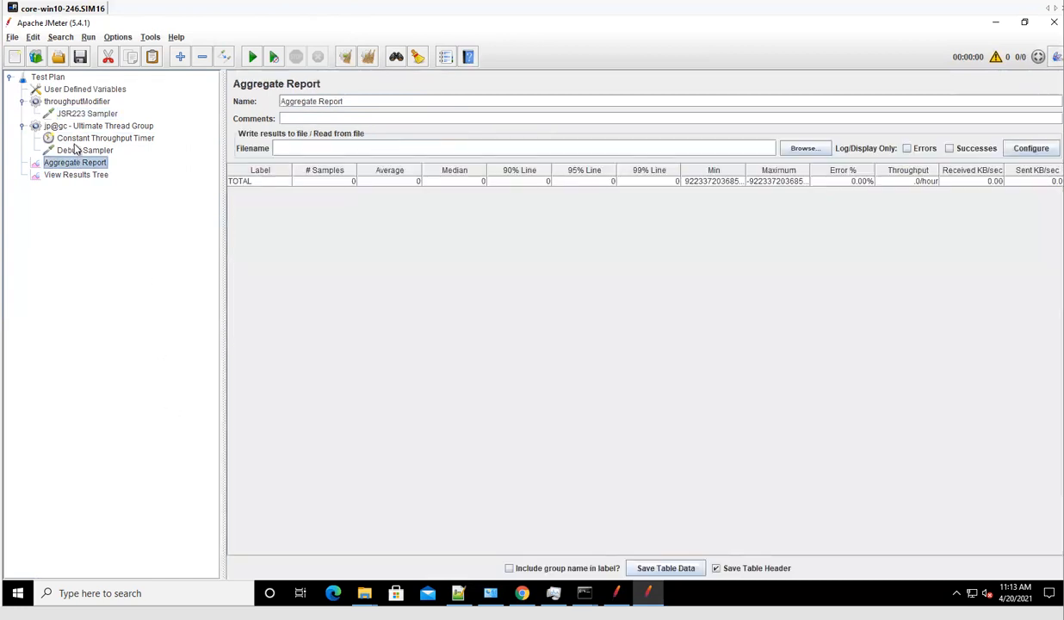
pyautogui.doubleClick(73, 129)
pyautogui.hotkey('ctrl', 't')
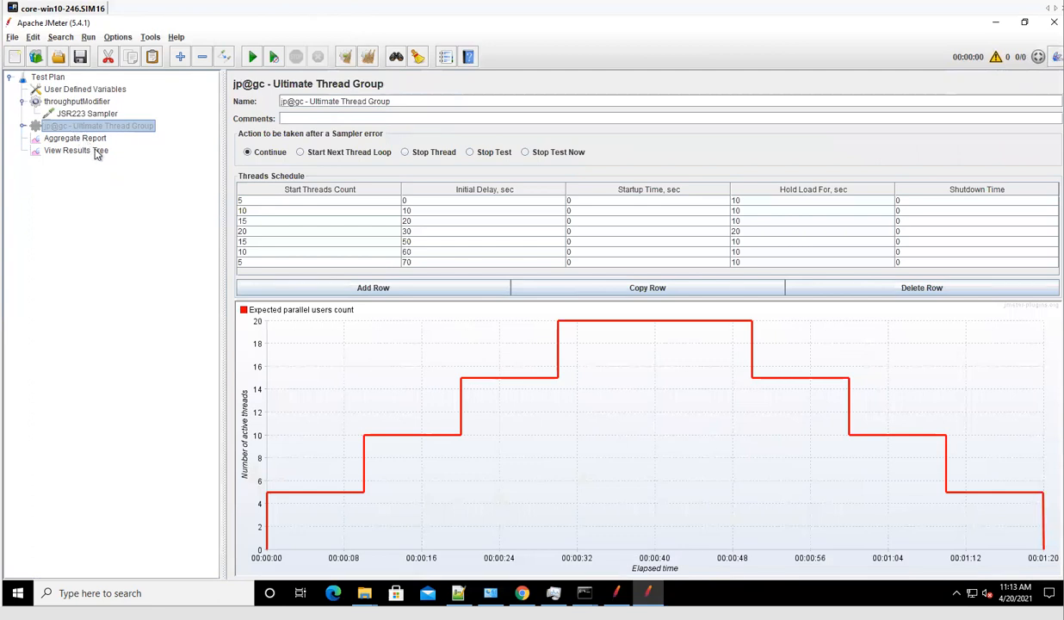
# Drag the View Results Tree listener above Aggregate Report in the plan tree.
pyautogui.click(90, 150)
pyautogui.moveTo(85, 150); pyautogui.dragTo(72, 143)
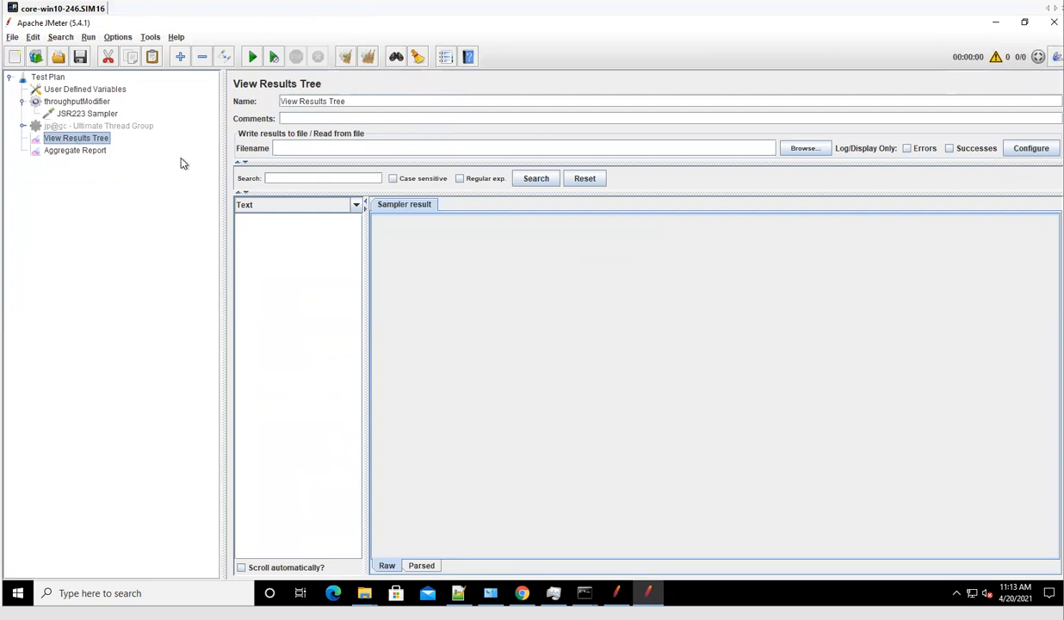
pyautogui.click(87, 114)
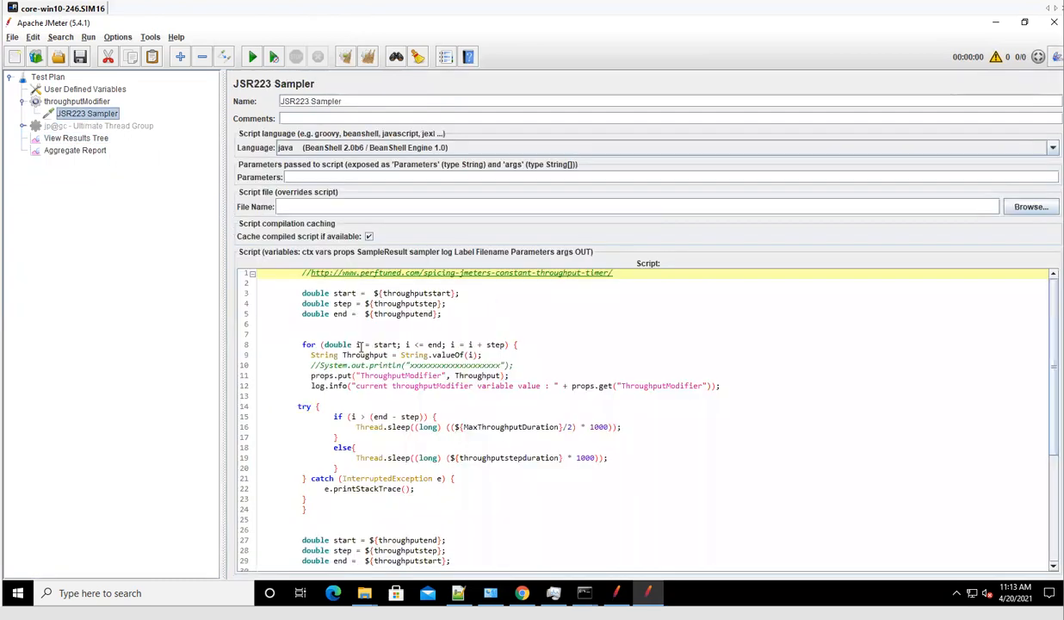
pyautogui.click(72, 139)
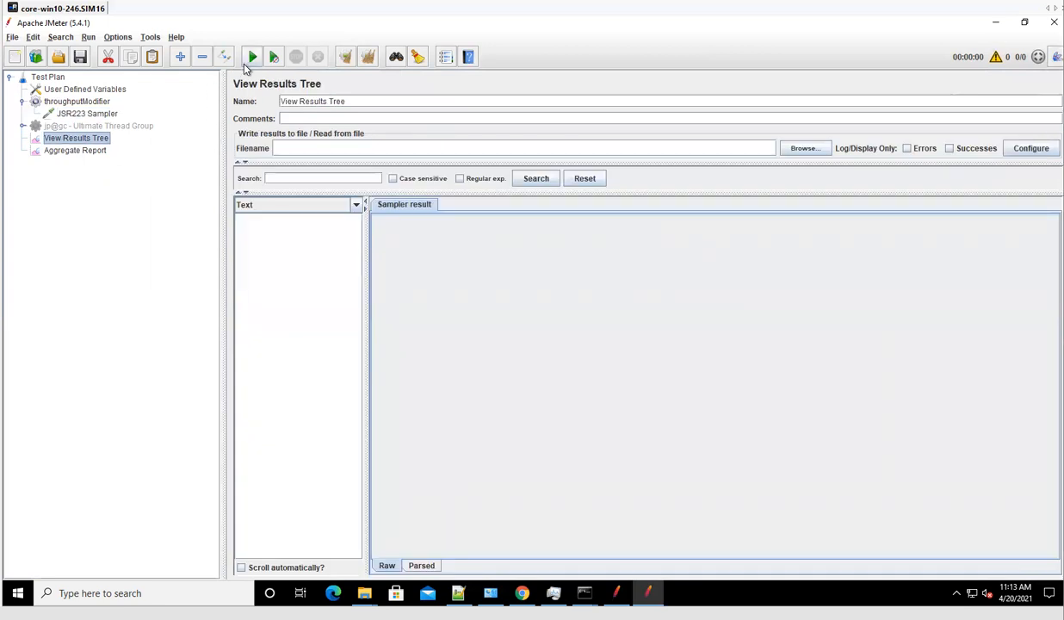
# Start the test, saving the plan as View Results Tree.jmx, and enlarge the log panel.
pyautogui.click(252, 56)
pyautogui.click(517, 331)
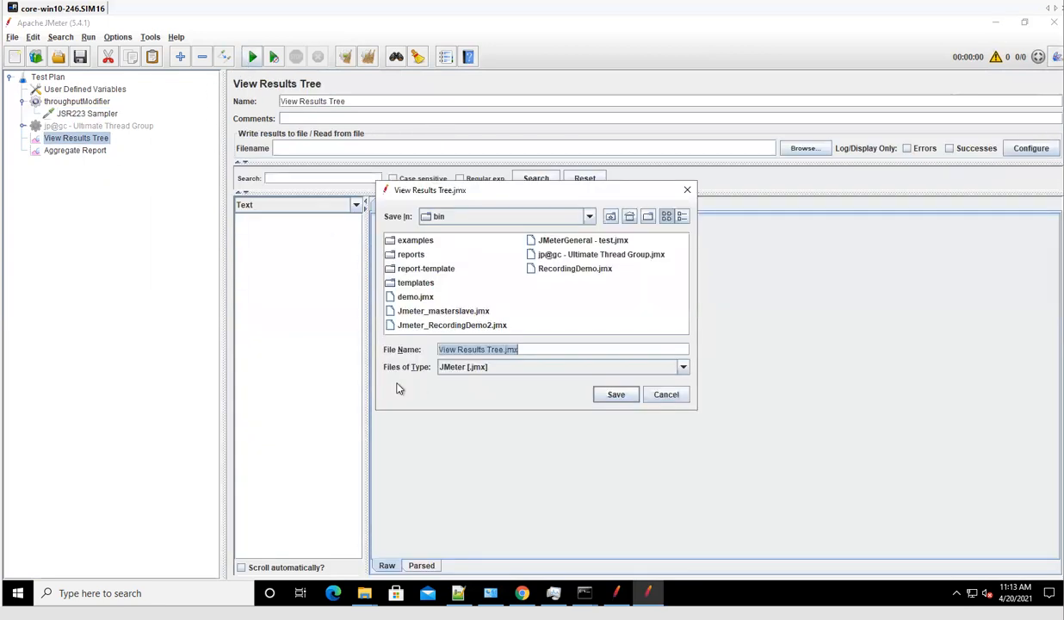
pyautogui.click(601, 397)
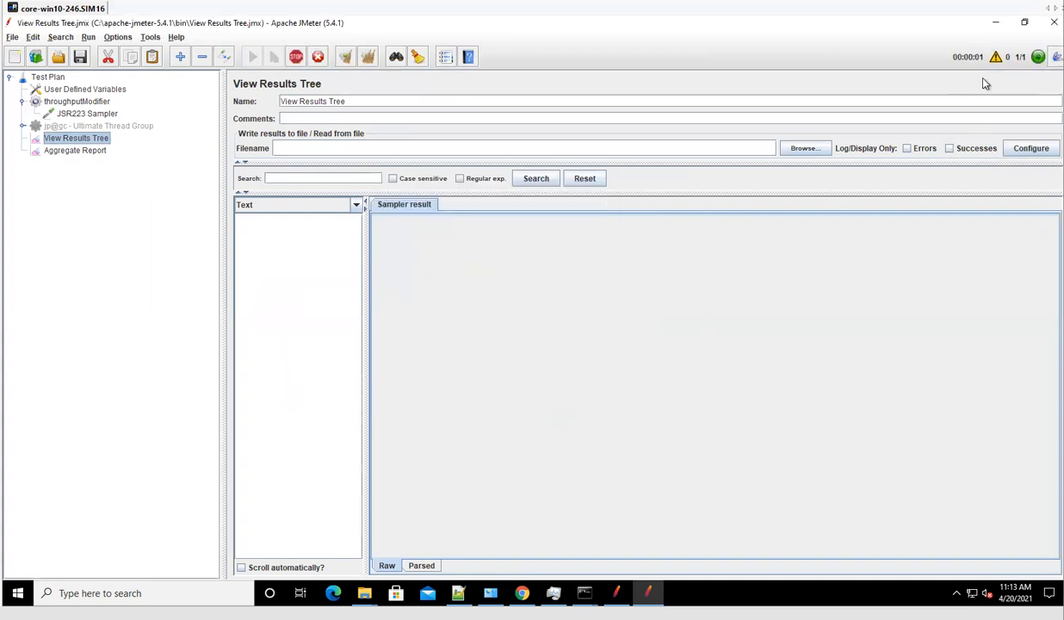
pyautogui.click(996, 58)
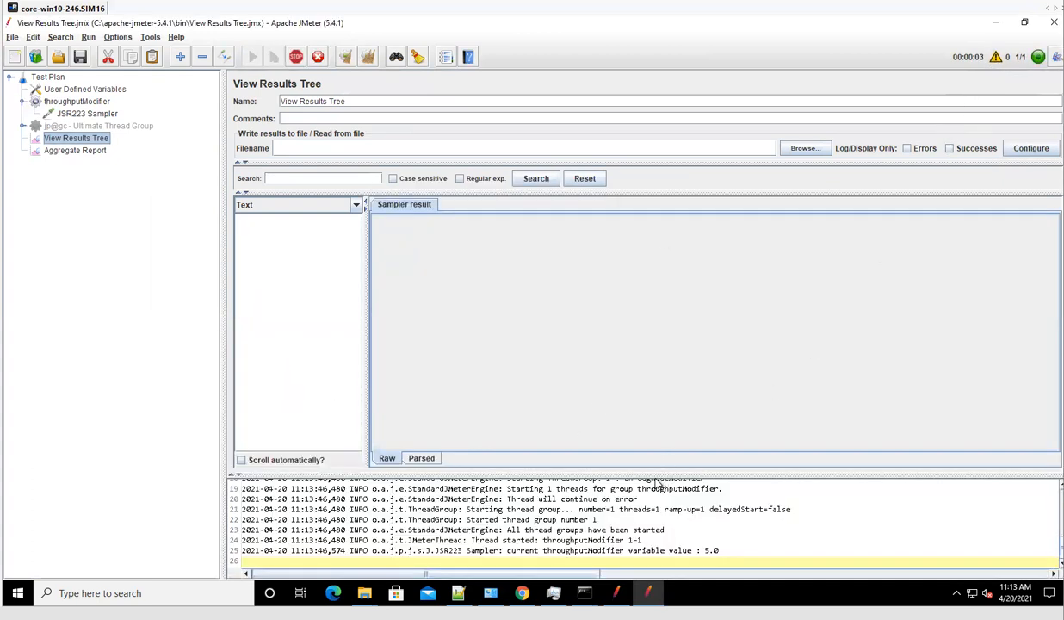
pyautogui.moveTo(639, 475); pyautogui.dragTo(638, 310)
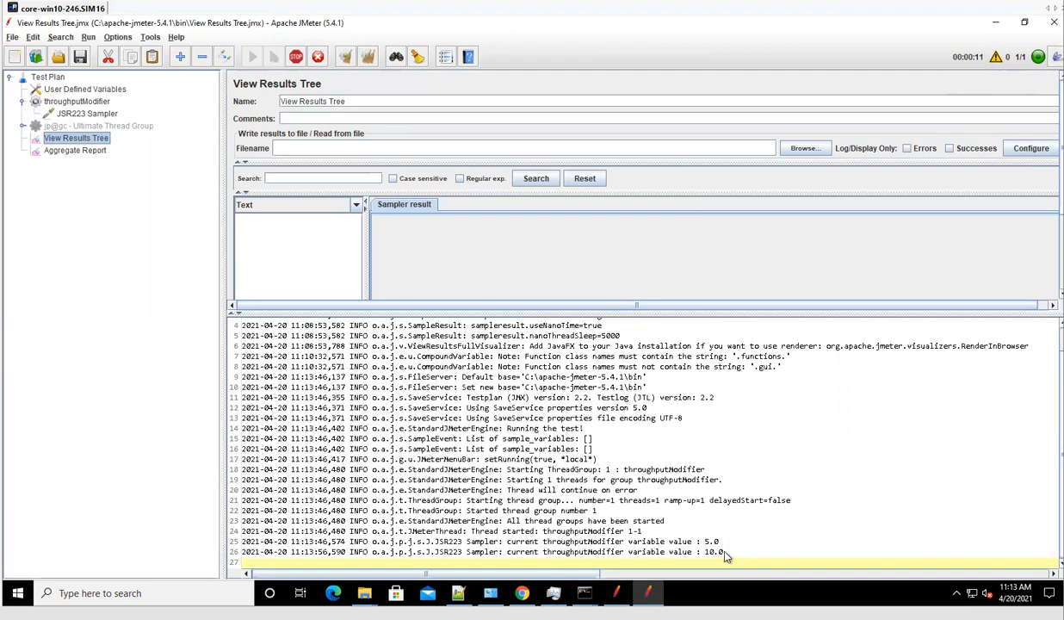
# Highlight the logged throughputModifier values 10, 15, 20 and then 10 on the way down.
pyautogui.moveTo(726, 553); pyautogui.dragTo(671, 552)
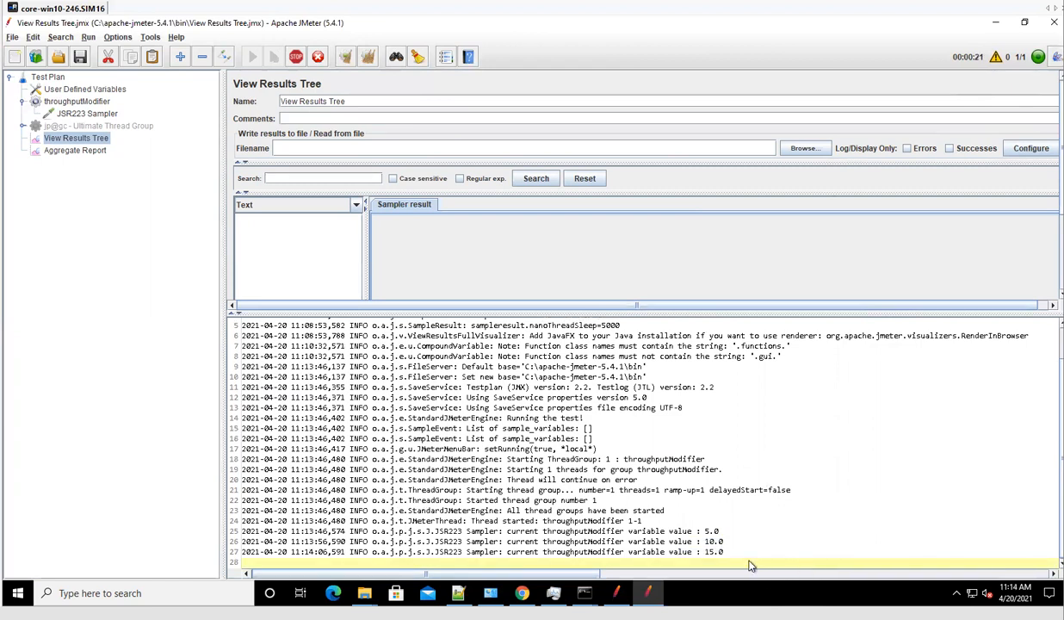
pyautogui.click(689, 559)
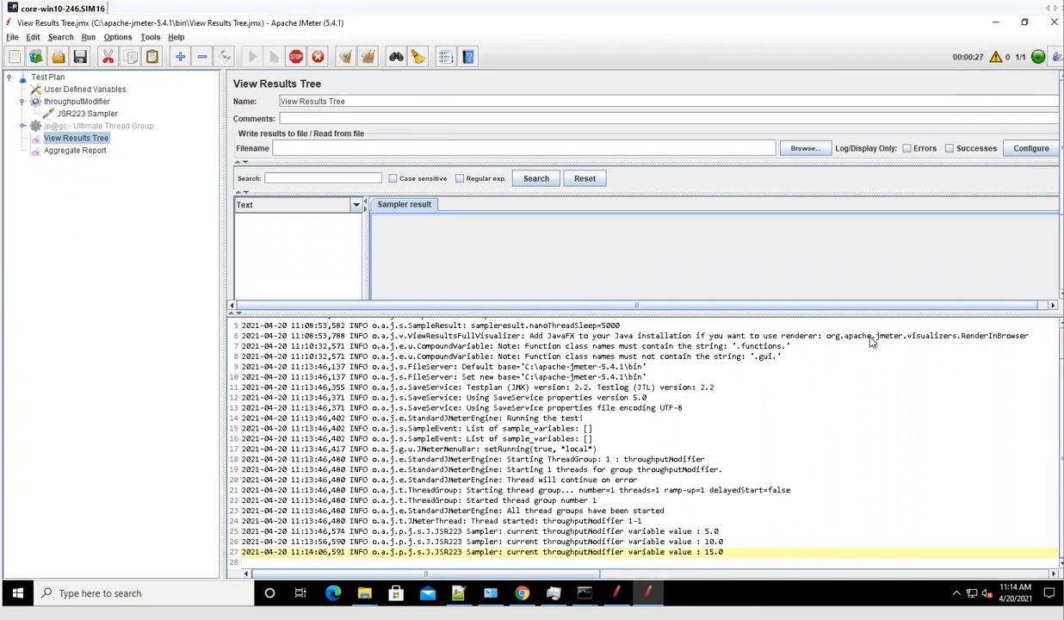
pyautogui.moveTo(723, 555); pyautogui.dragTo(665, 558)
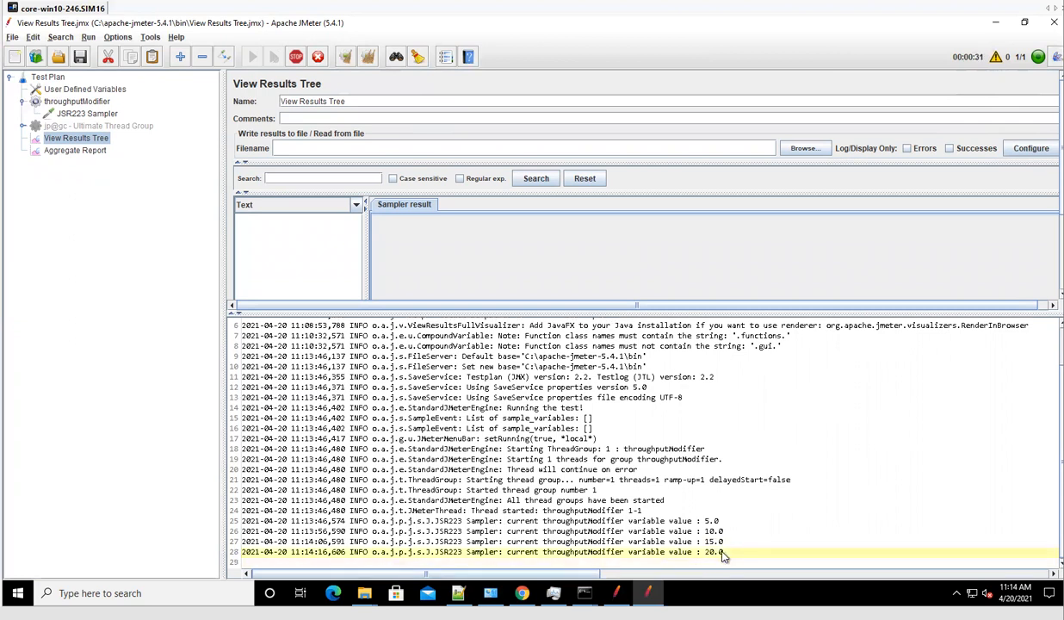
pyautogui.moveTo(724, 555); pyautogui.dragTo(708, 558)
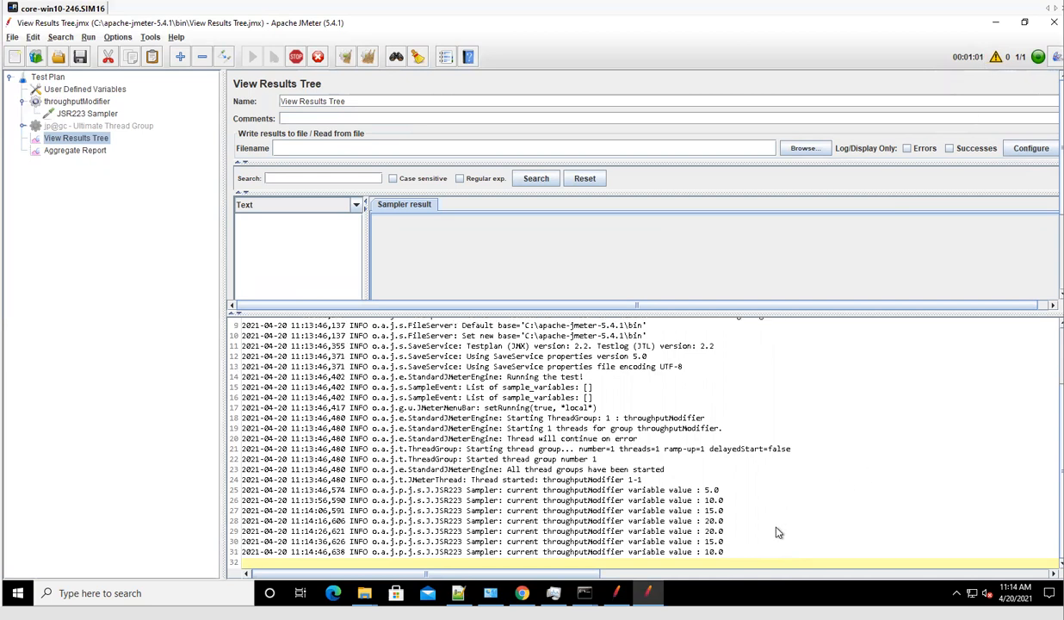
pyautogui.moveTo(724, 552); pyautogui.dragTo(688, 552)
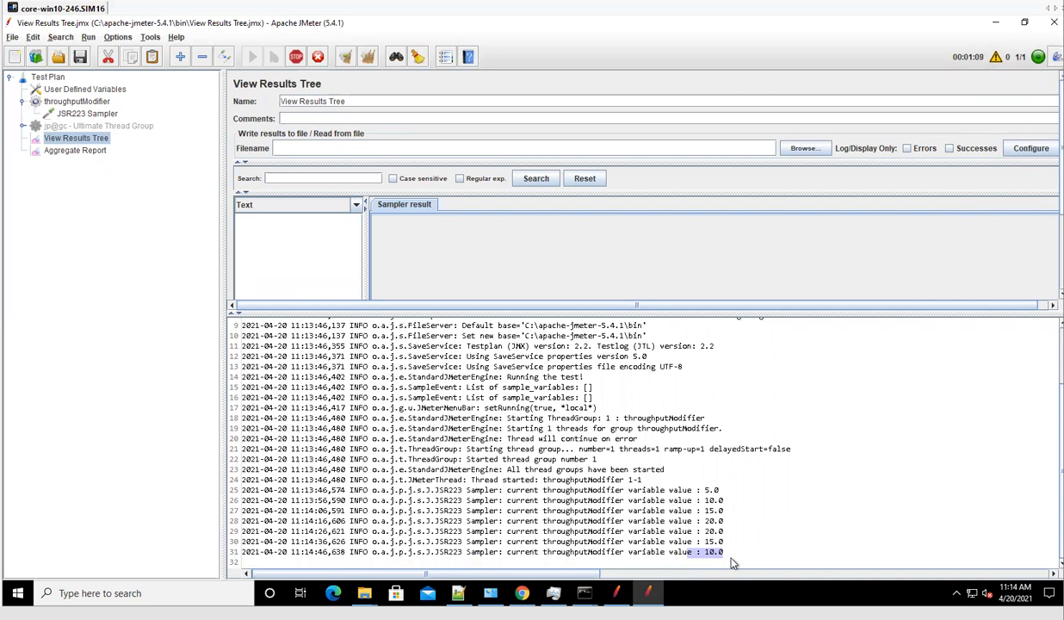
pyautogui.moveTo(733, 563); pyautogui.dragTo(387, 469)
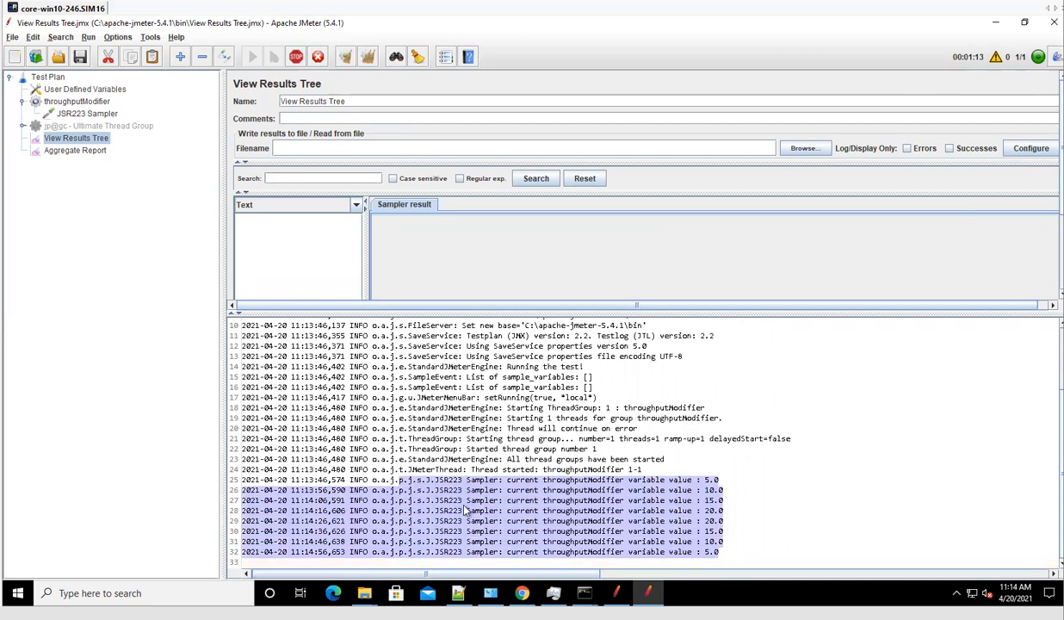
pyautogui.click(750, 546)
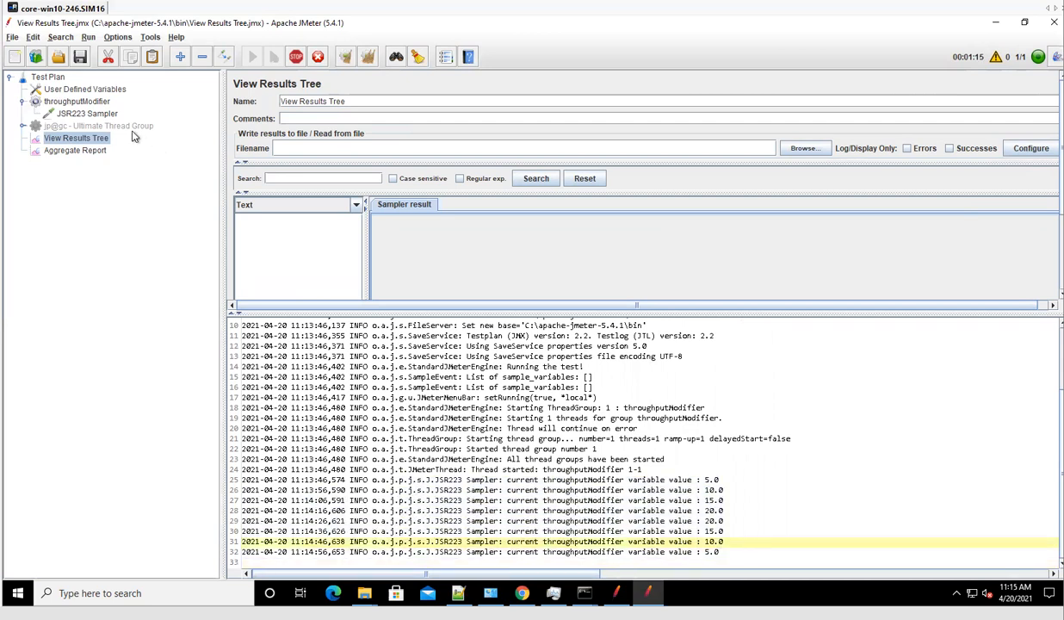
pyautogui.click(120, 126)
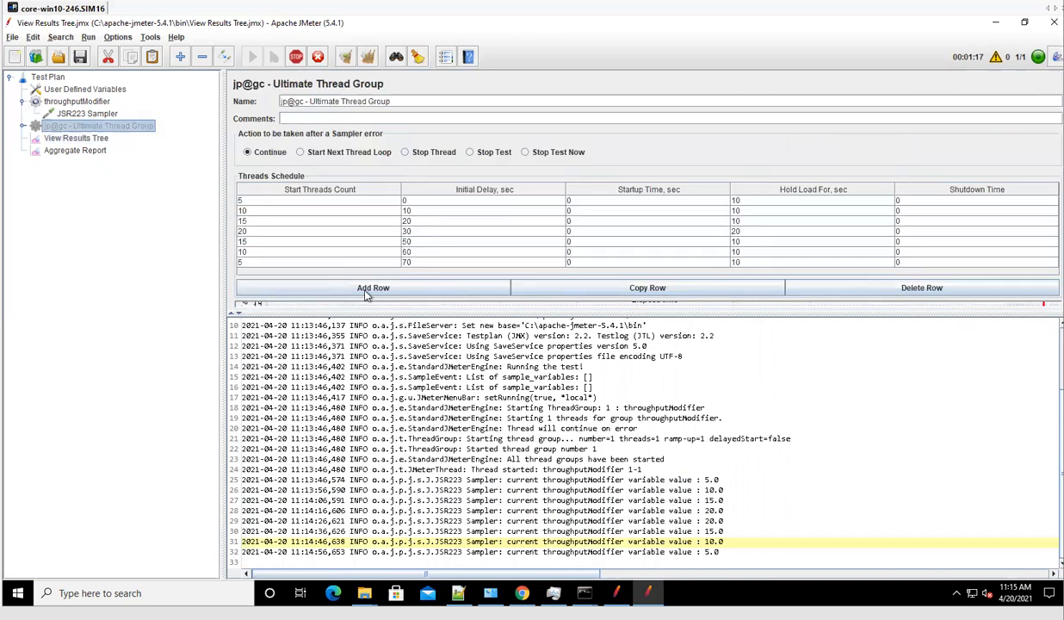
# Copy ${__property(ThroughputModifier)} from the Constant Throughput Timer and append it to the Debug Sampler name.
pyautogui.doubleClick(78, 126)
pyautogui.click(90, 151)
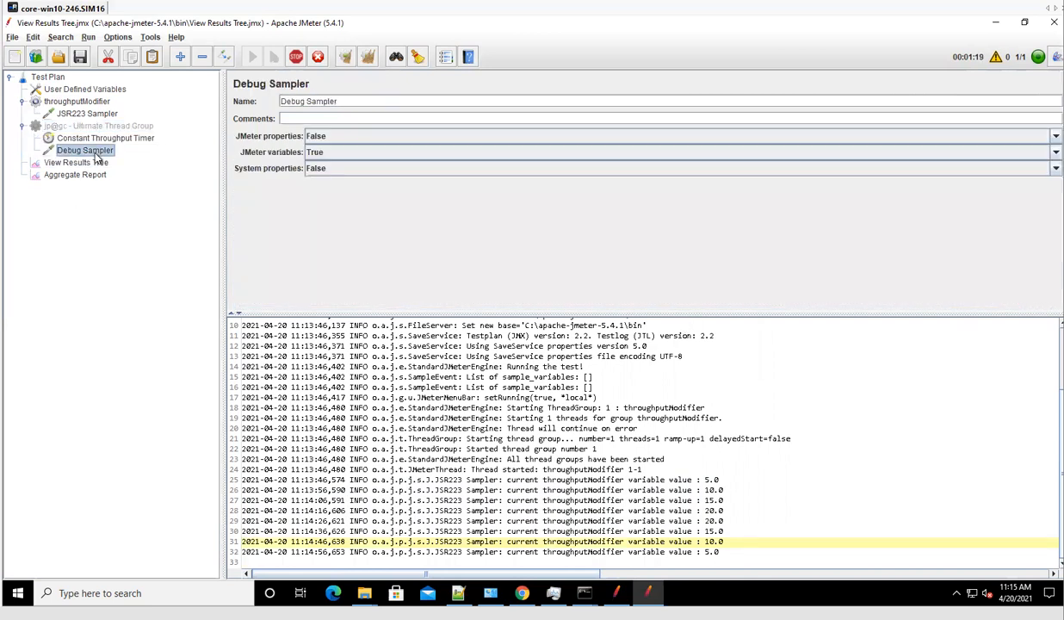
pyautogui.click(86, 114)
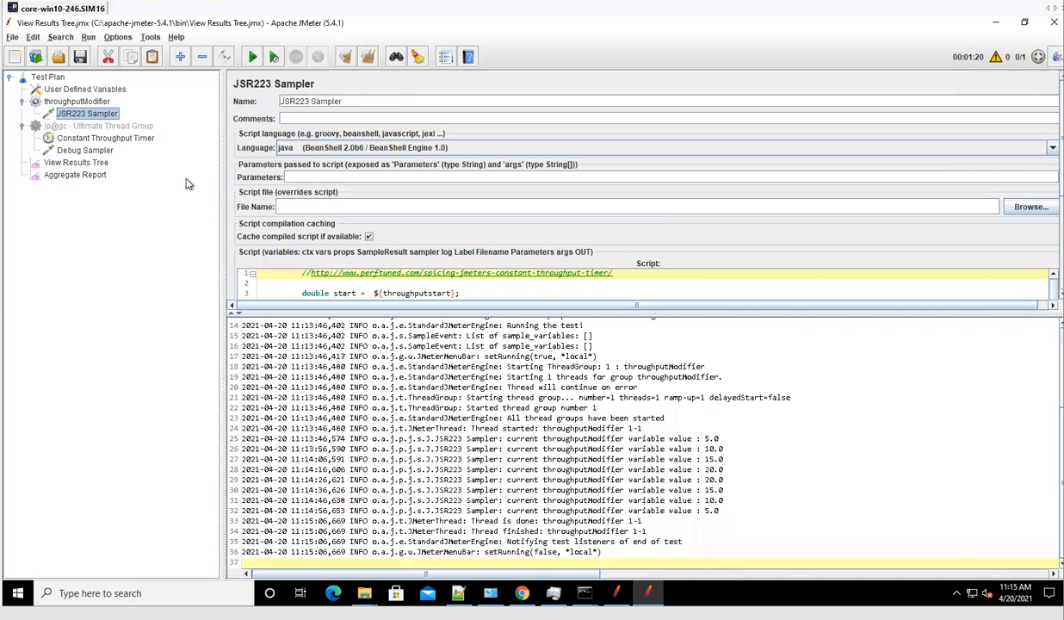
pyautogui.click(110, 140)
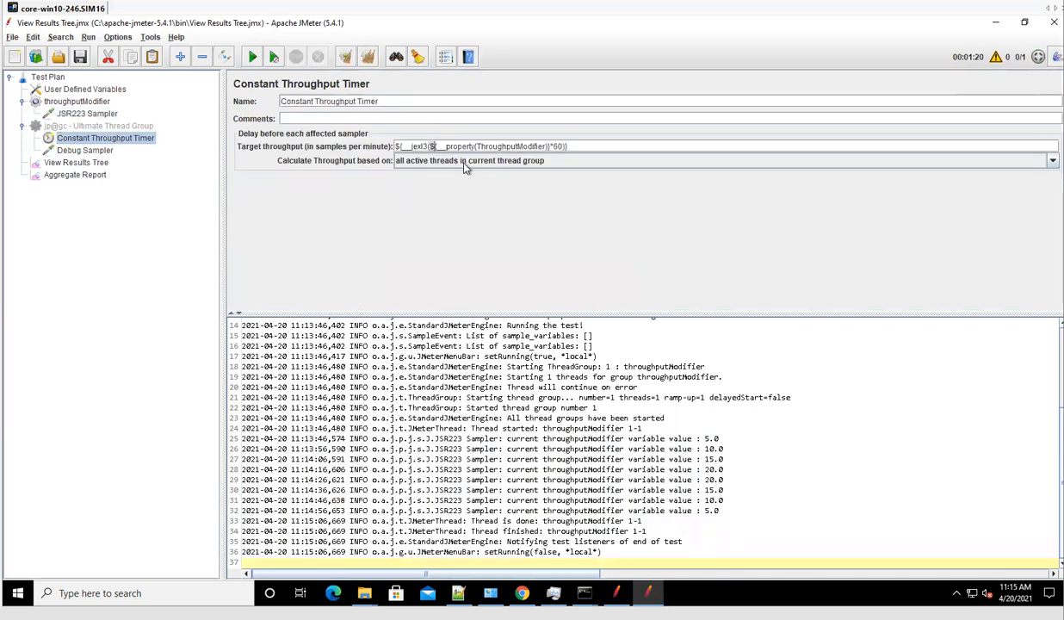
pyautogui.hotkey('shift', 'Right')
pyautogui.hotkey('shift', 'Right')
pyautogui.hotkey('shift', 'Right')
pyautogui.hotkey('shift', 'Right')
pyautogui.hotkey('shift', 'Right')
pyautogui.hotkey('shift', 'Right')
pyautogui.hotkey('shift', 'Right')
pyautogui.hotkey('shift', 'Right')
pyautogui.hotkey('shift', 'Right')
pyautogui.hotkey('shift', 'Right')
pyautogui.hotkey('shift', 'Right')
pyautogui.hotkey('shift', 'Right')
pyautogui.hotkey('shift', 'Right')
pyautogui.hotkey('shift', 'Right')
pyautogui.hotkey('shift', 'Right')
pyautogui.hotkey('shift', 'Right')
pyautogui.hotkey('shift', 'Right')
pyautogui.hotkey('shift', 'Right')
pyautogui.hotkey('shift', 'Right')
pyautogui.hotkey('shift', 'Right')
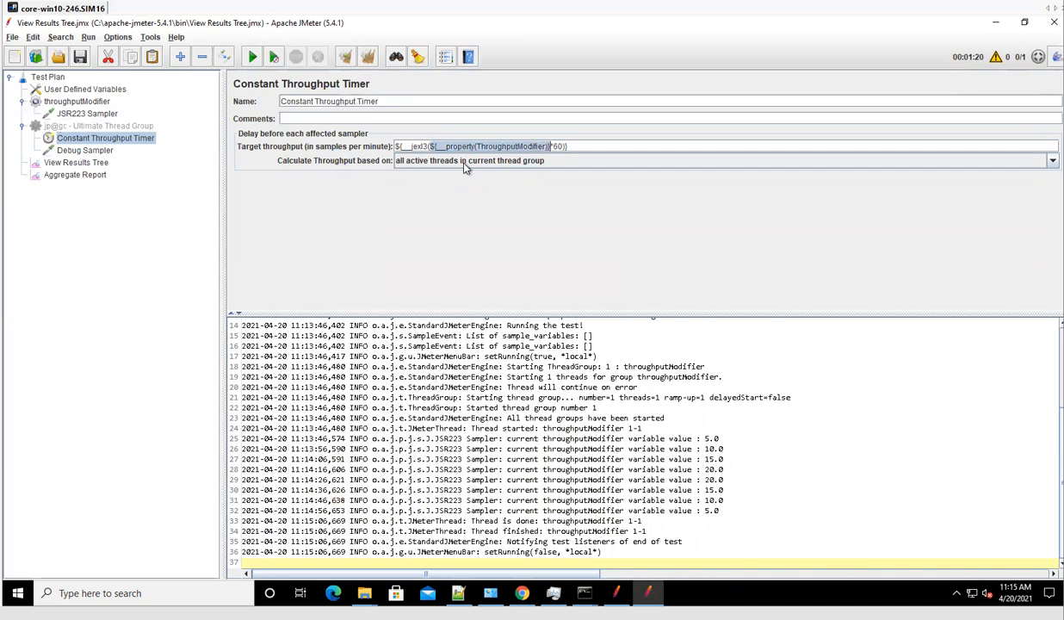
pyautogui.click(64, 153)
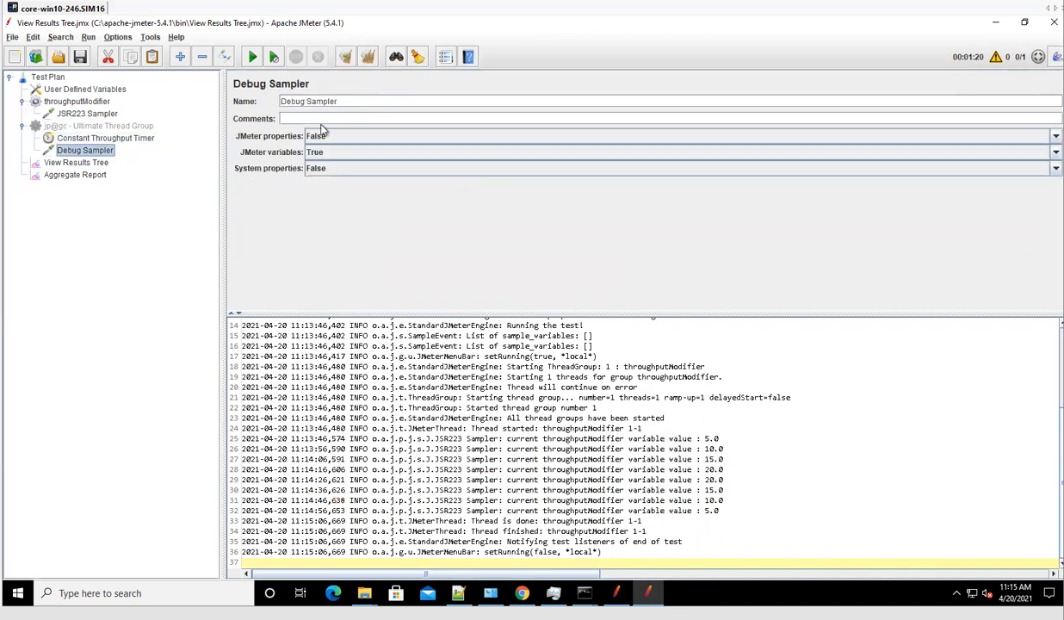
pyautogui.write('${__property(ThroughputModifier)}')
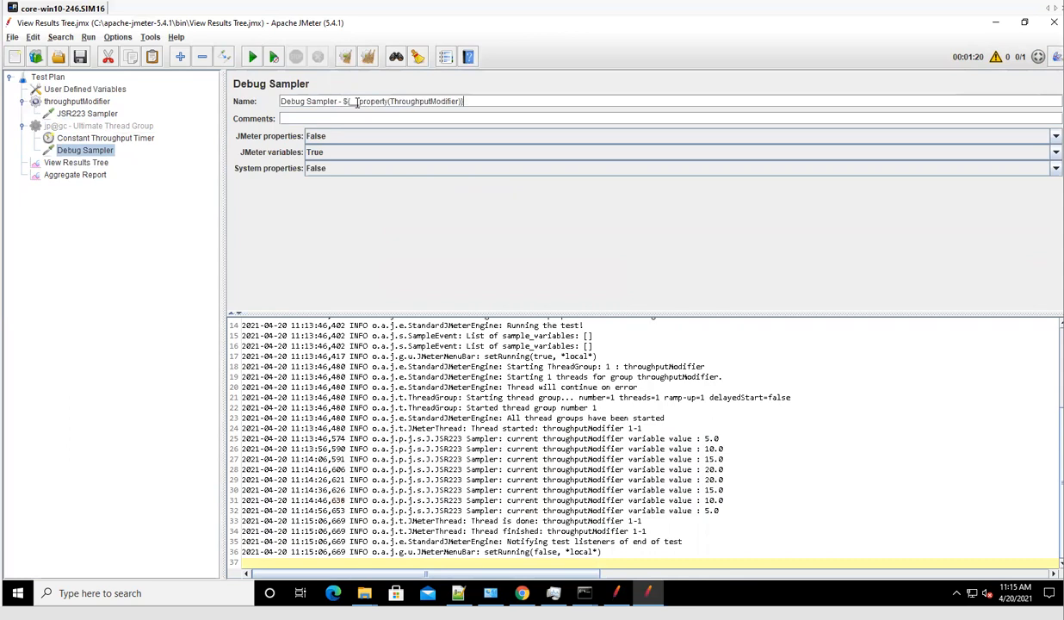
# Look through the Aggregate Report and Ultimate Thread Group, ending on the View Results Tree.
pyautogui.click(76, 174)
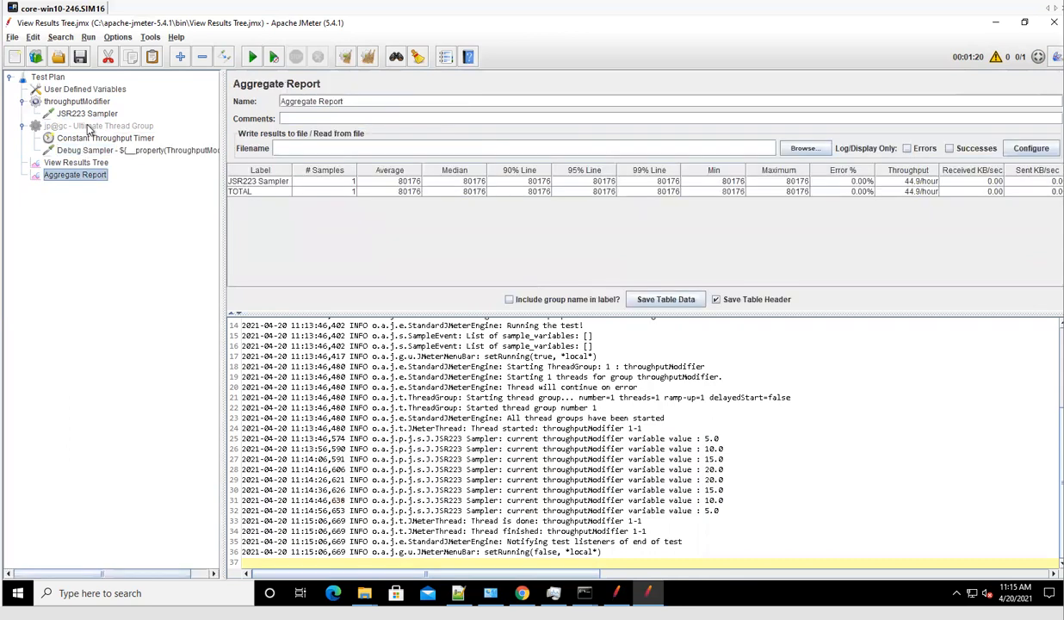
pyautogui.click(87, 126)
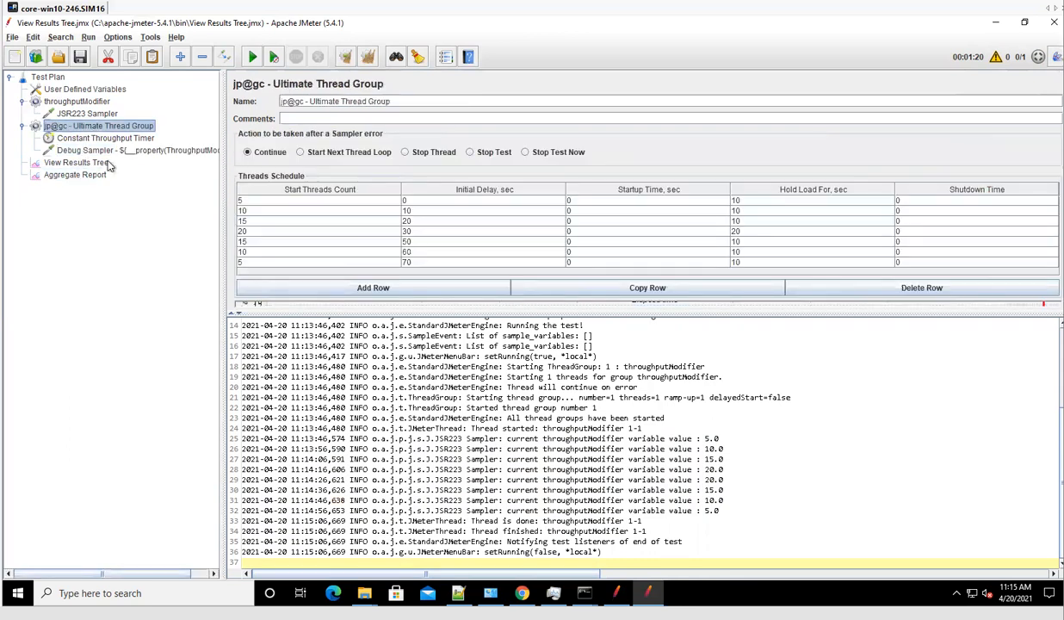
pyautogui.click(99, 162)
# Clear old results, start the test, hide the log, and widen the Aggregate Report's Label column.
pyautogui.hotkey('ctrl', 'e')
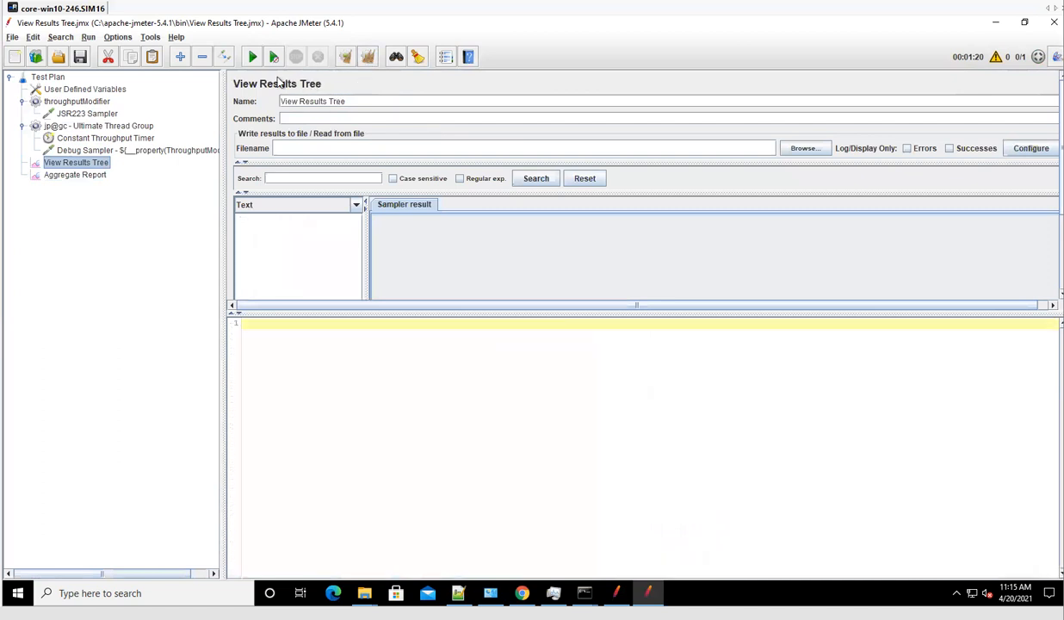
pyautogui.click(251, 56)
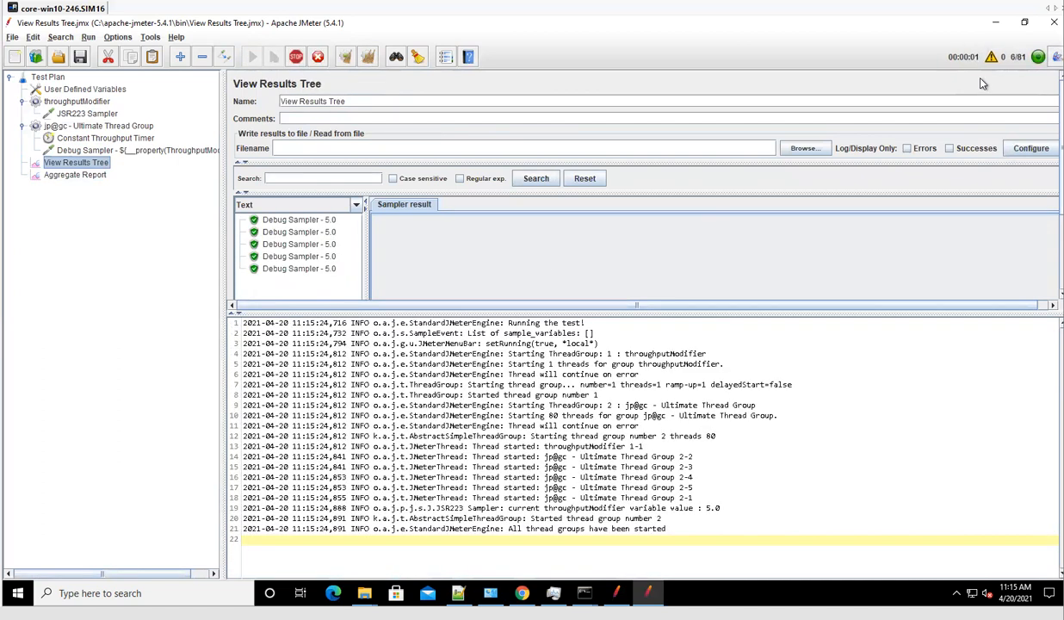
pyautogui.click(992, 57)
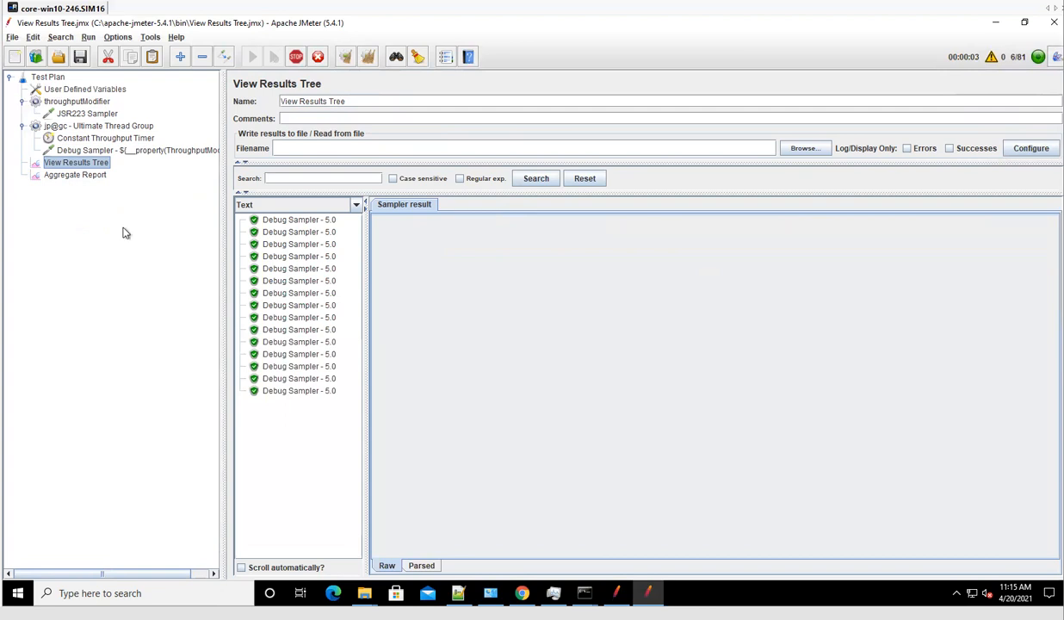
pyautogui.click(82, 176)
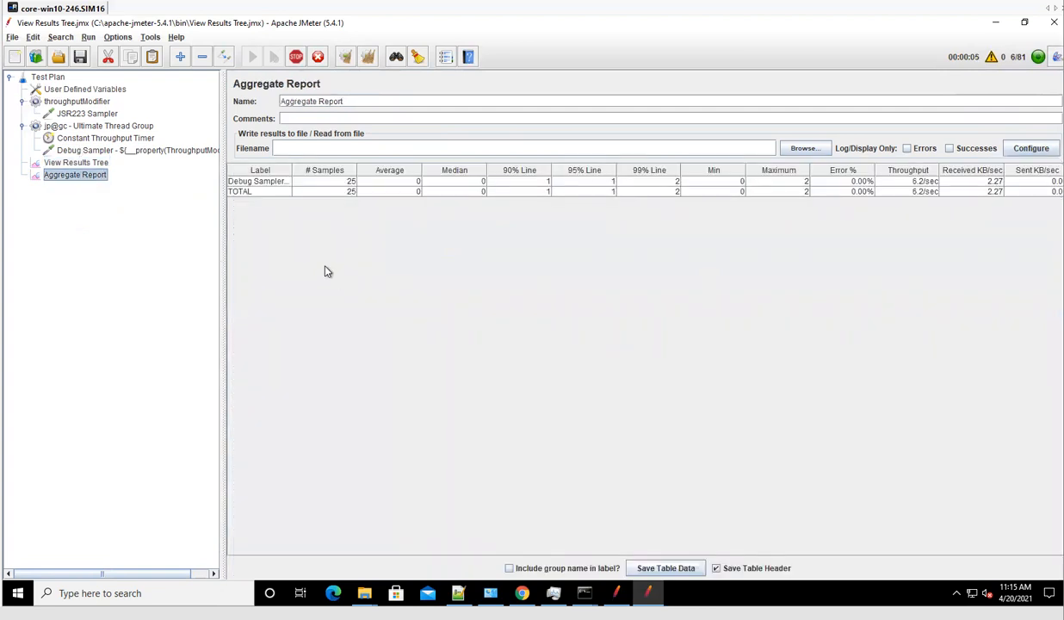
pyautogui.moveTo(292, 170); pyautogui.dragTo(335, 183)
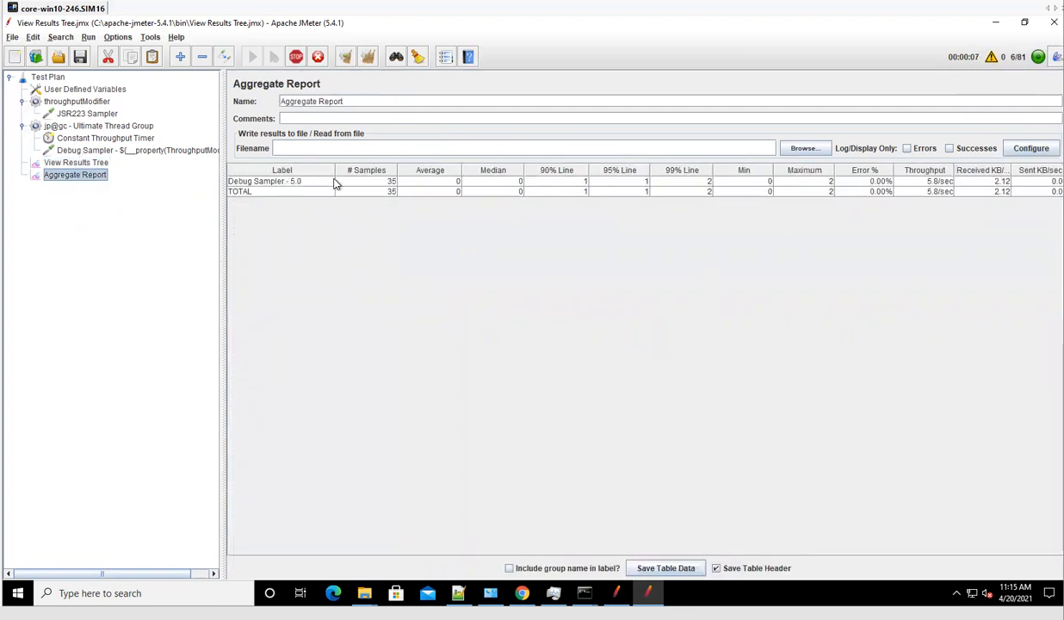
# Follow the Debug Sampler rows 5.0, 15.0, 20.0 and 10.0 as the run finishes.
pyautogui.click(315, 184)
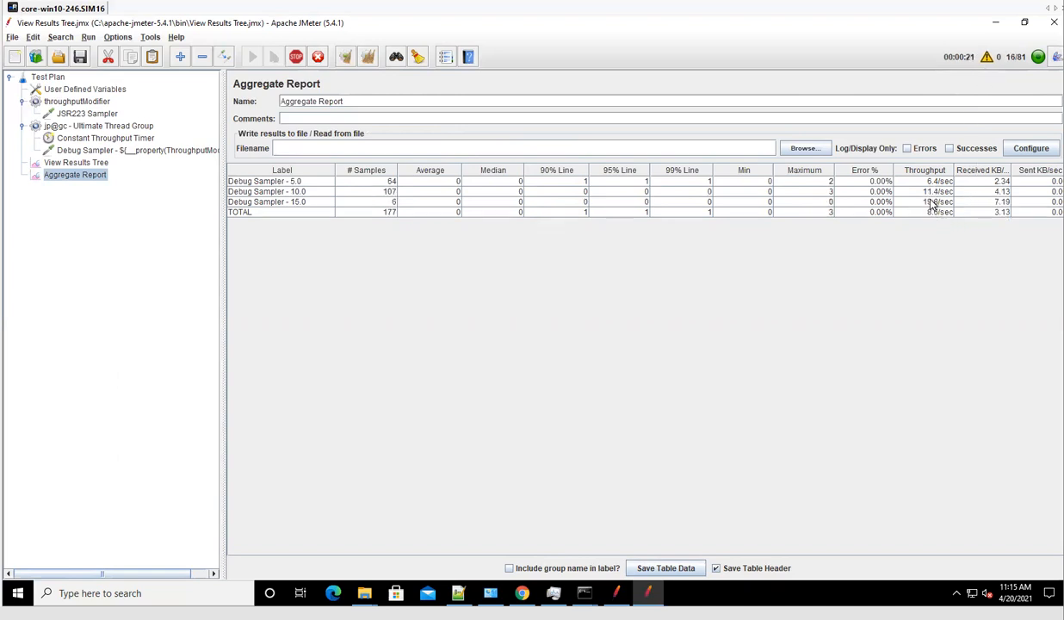
pyautogui.click(939, 204)
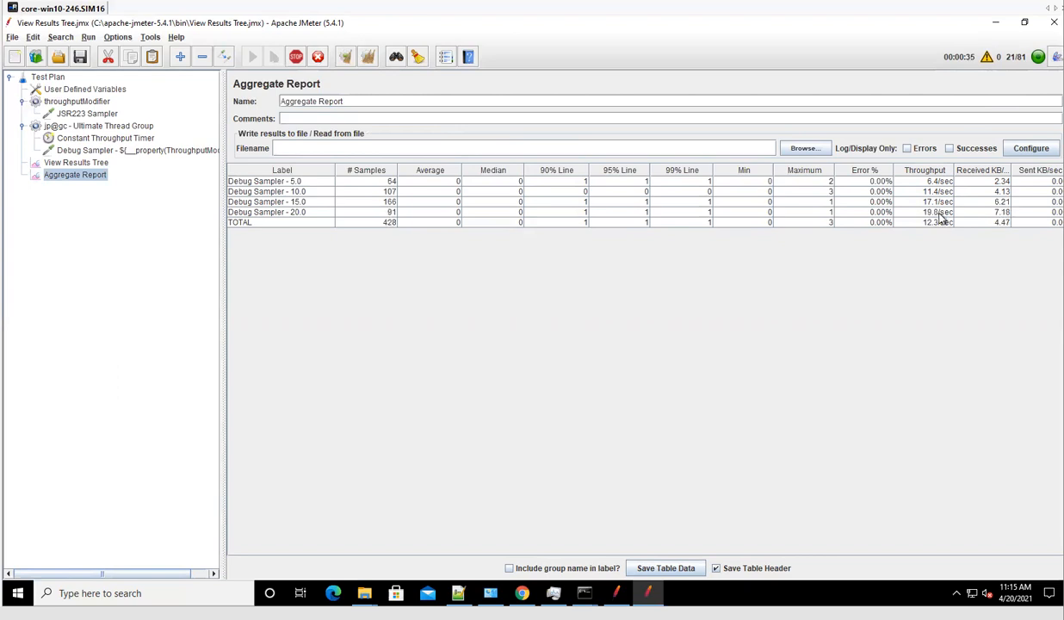
pyautogui.click(940, 213)
pyautogui.click(946, 215)
pyautogui.click(293, 191)
pyautogui.click(284, 183)
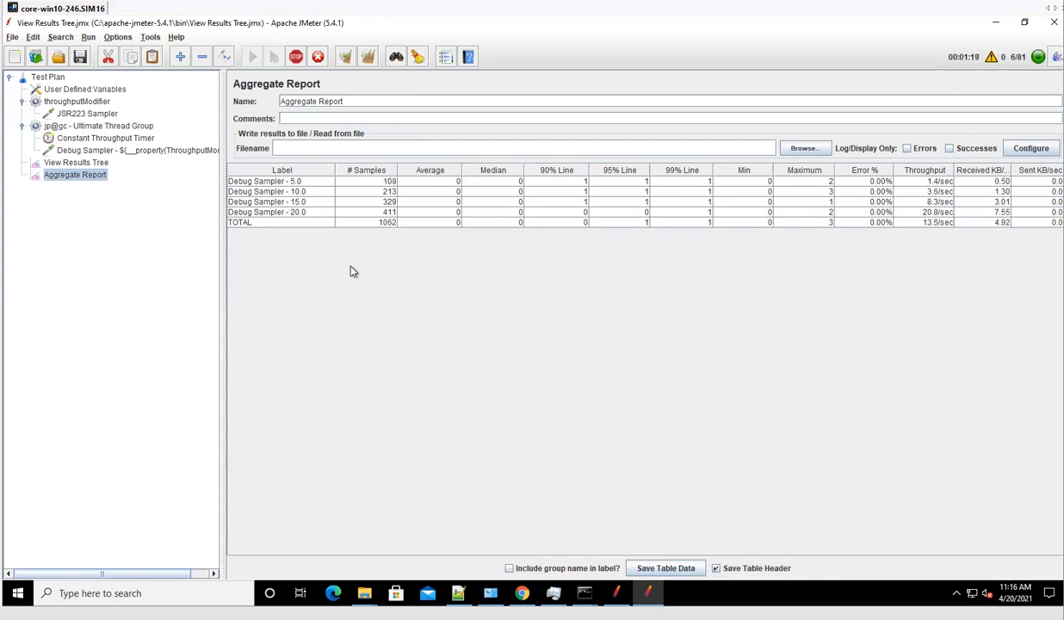
# Check the 10.0 row and compute 10×20 = 200 and 5×20 = 100 in Calculator.
pyautogui.click(296, 193)
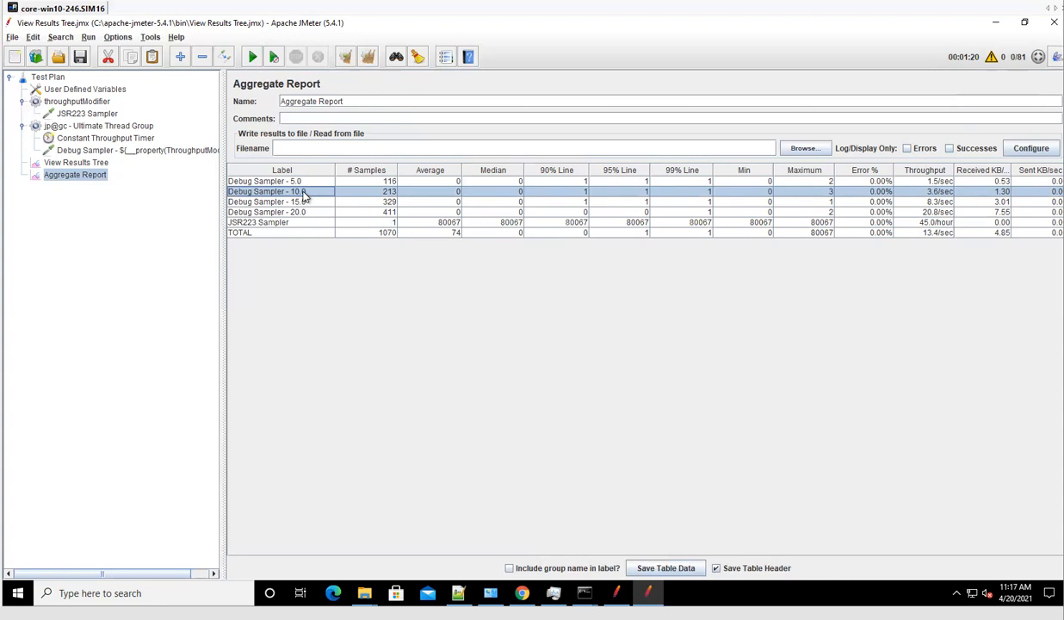
pyautogui.click(301, 618)
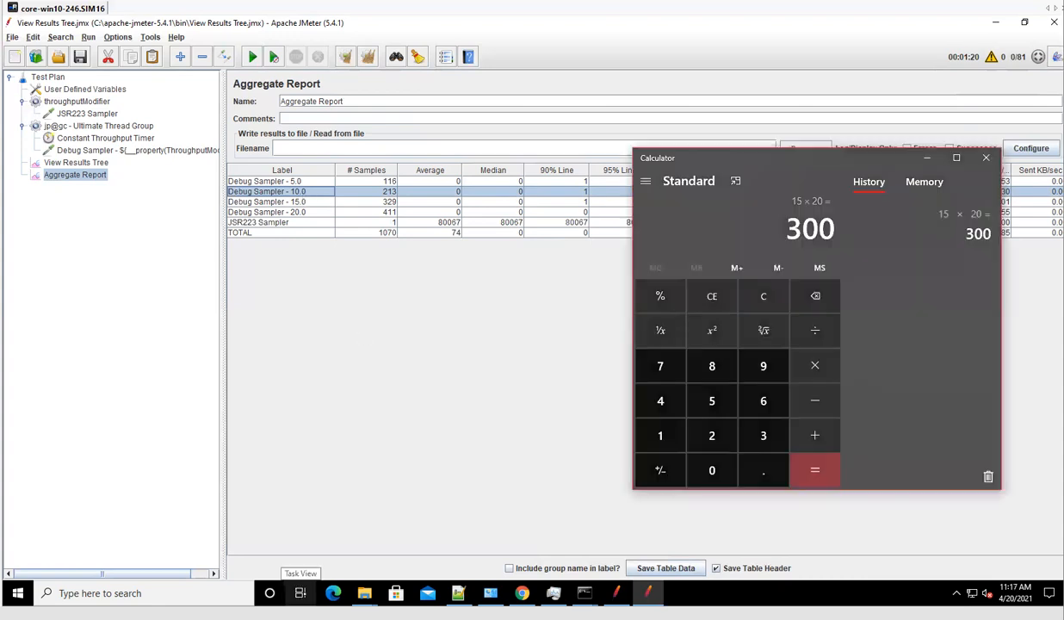
pyautogui.write('10*20')
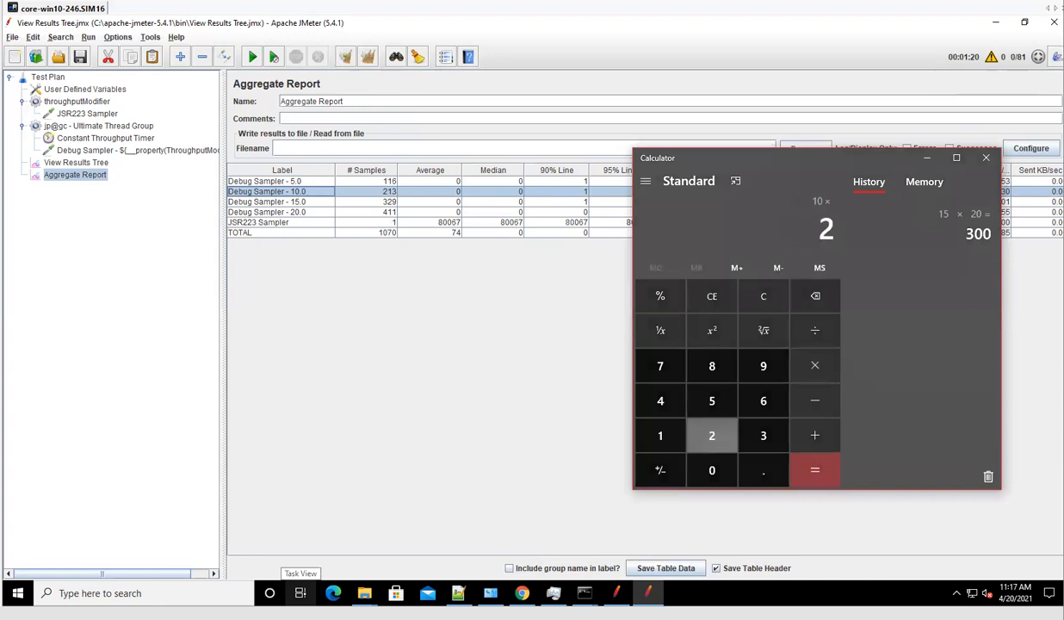
pyautogui.press('Return')
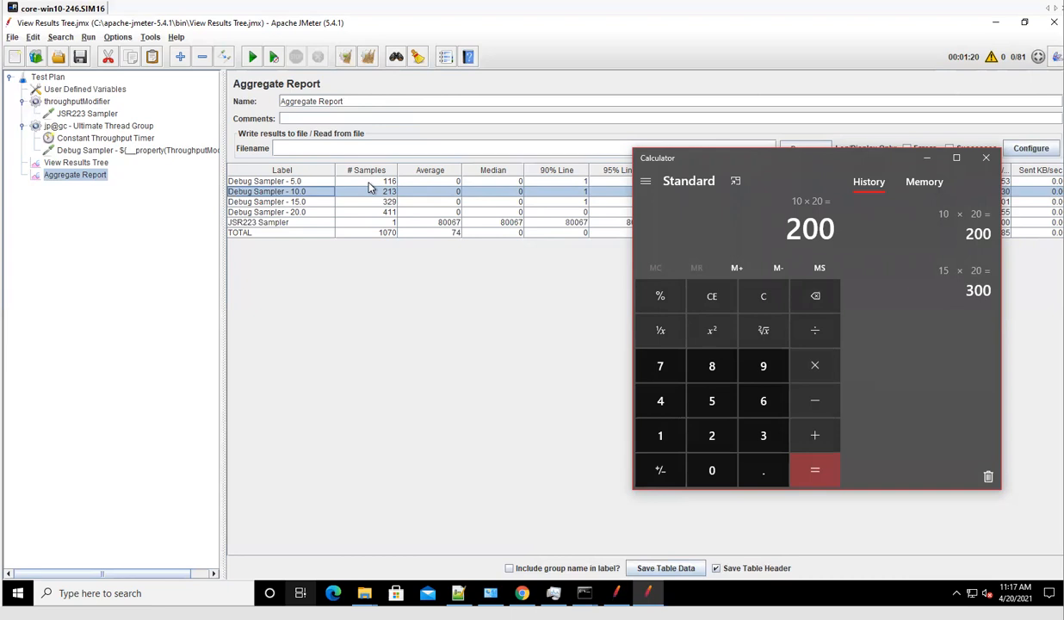
pyautogui.click(761, 306)
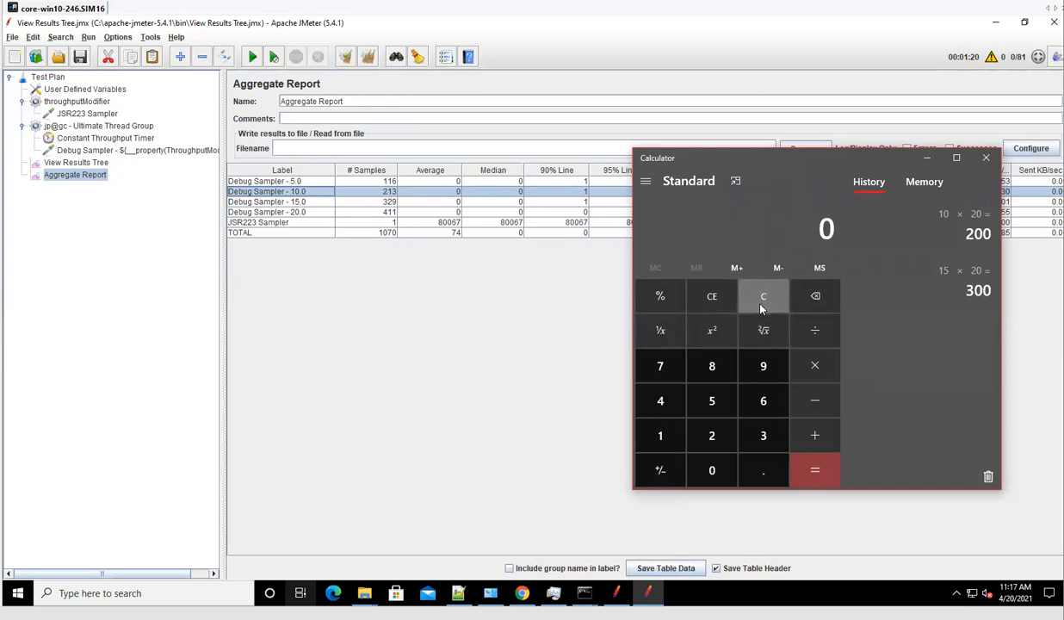
pyautogui.write('5*20')
pyautogui.press('Return')
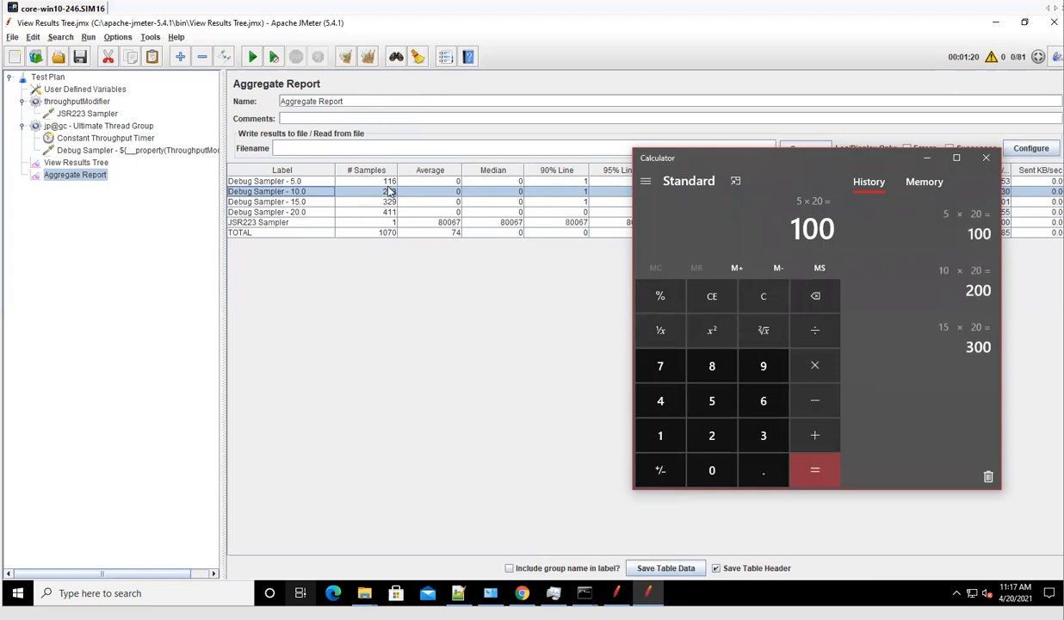
# Check the Debug Sampler - 15.0 row and compute 15×20 = 300.
pyautogui.click(383, 188)
pyautogui.click(368, 203)
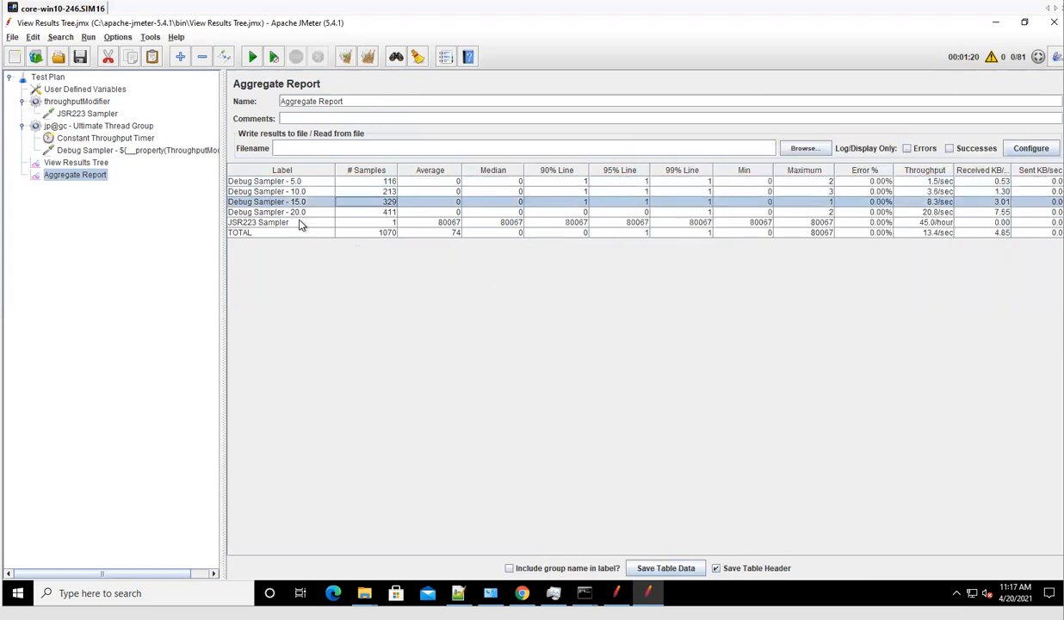
pyautogui.click(340, 617)
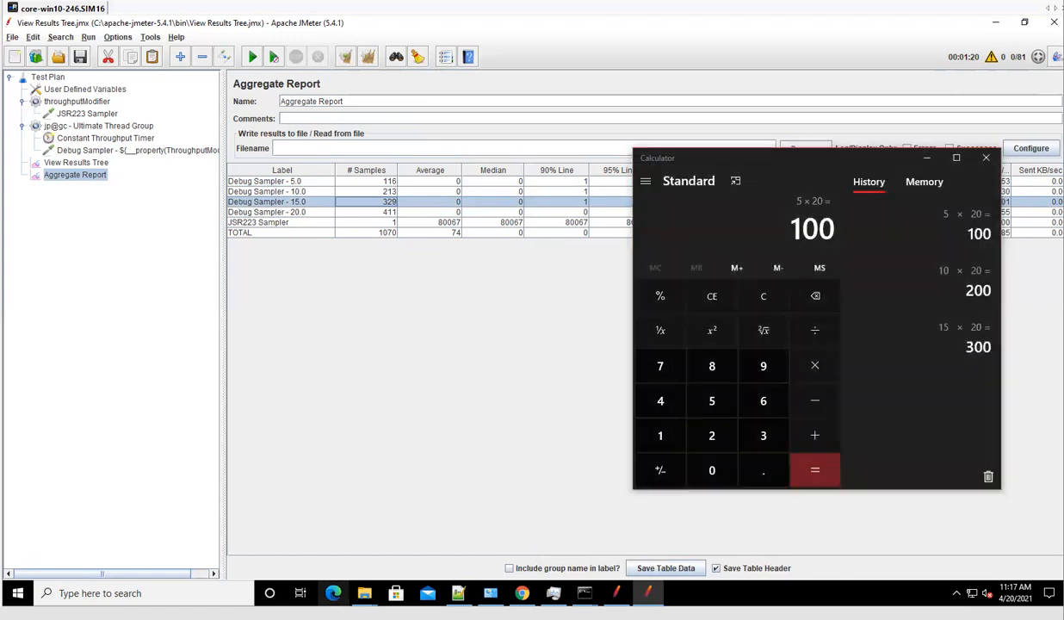
pyautogui.write('15')
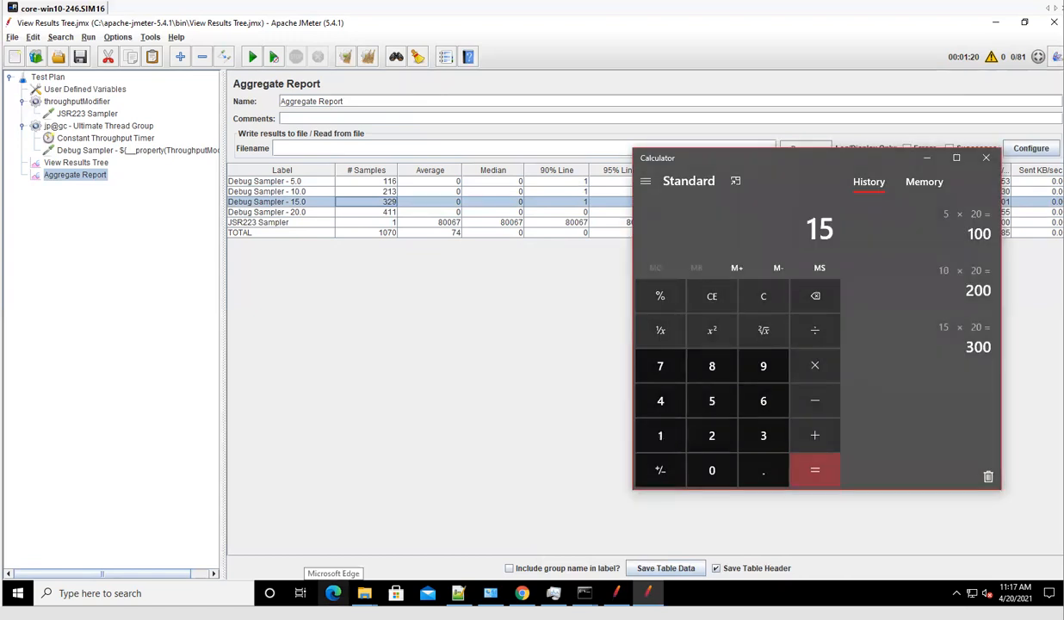
pyautogui.write(' × 20')
pyautogui.press('Return')
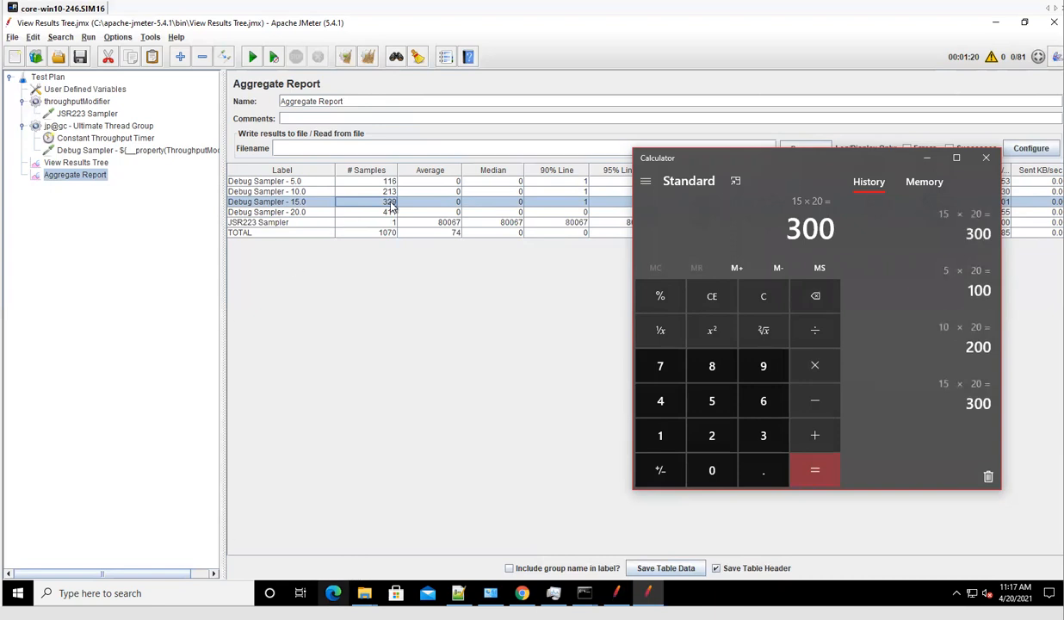
# Check the 20.0 row, compute 20×20 = 400, and show the Ultimate Thread Group's load schedule.
pyautogui.click(389, 207)
pyautogui.click(372, 213)
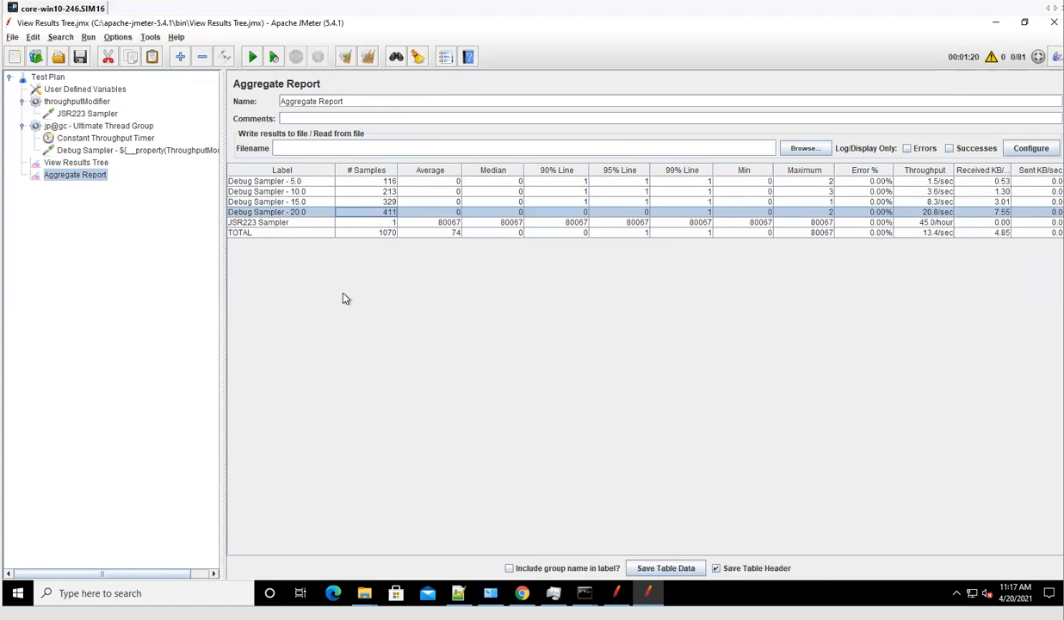
pyautogui.moveTo(364, 594)
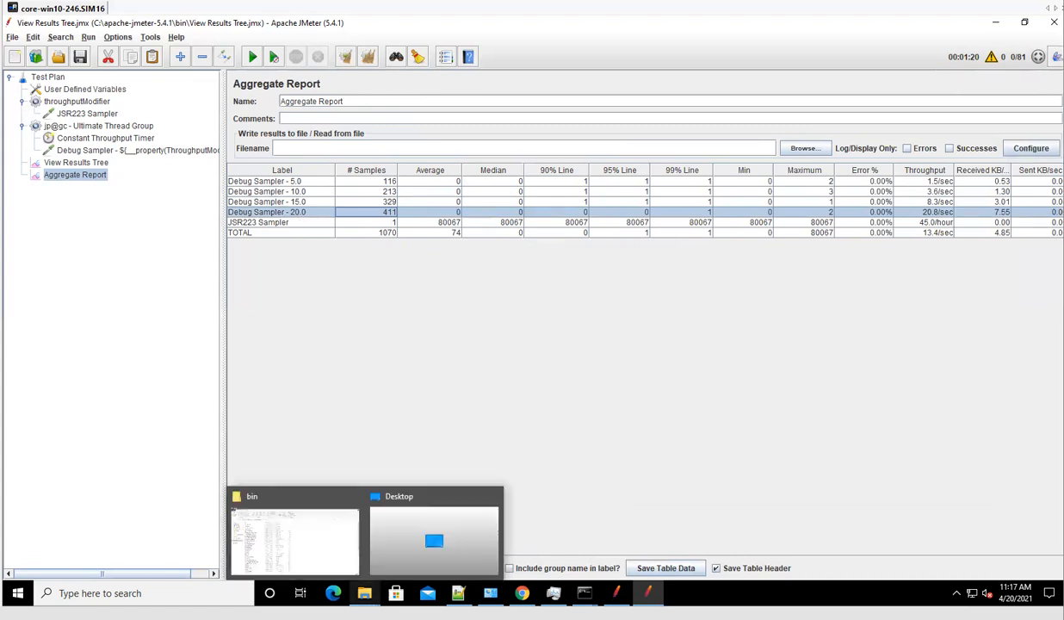
pyautogui.hotkey('alt', 'Tab')
pyautogui.click(765, 298)
pyautogui.press('2')
pyautogui.press('0')
pyautogui.press('*')
pyautogui.press('2')
pyautogui.press('0')
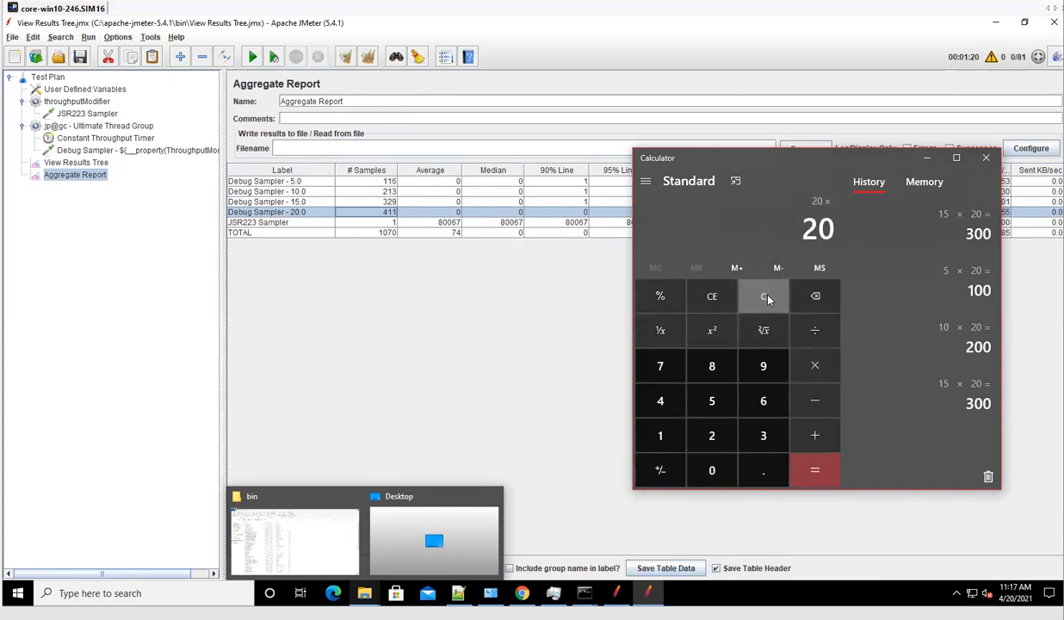
pyautogui.press('Return')
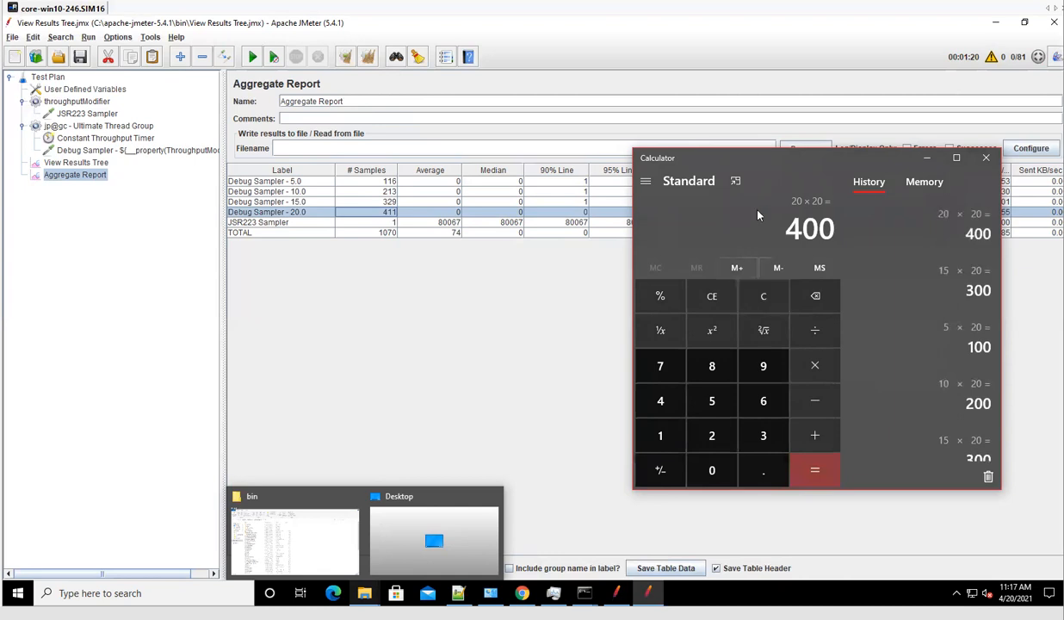
pyautogui.click(475, 224)
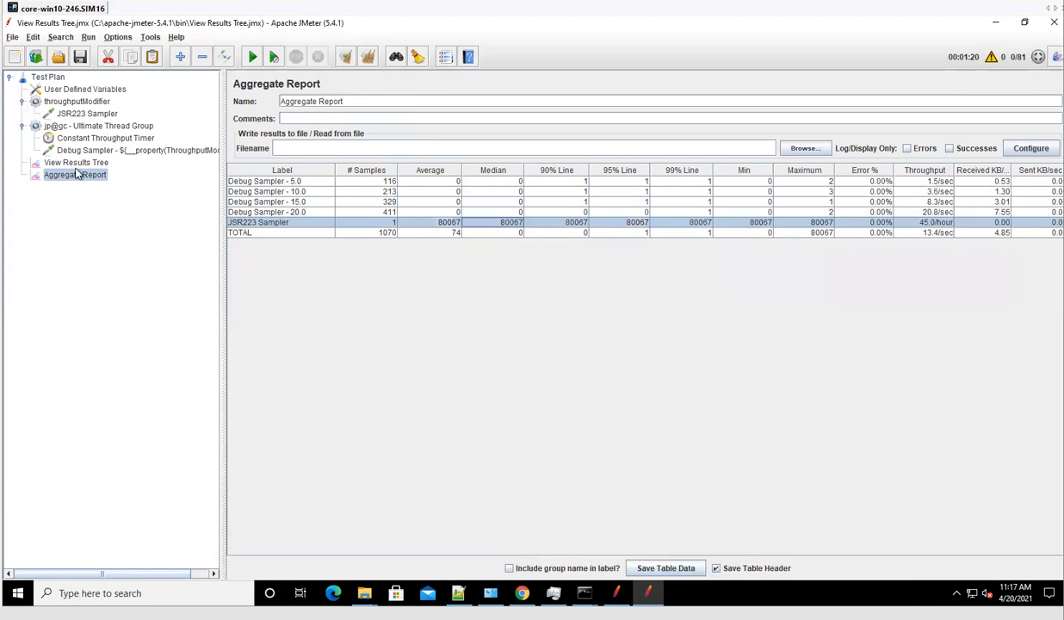
pyautogui.click(86, 127)
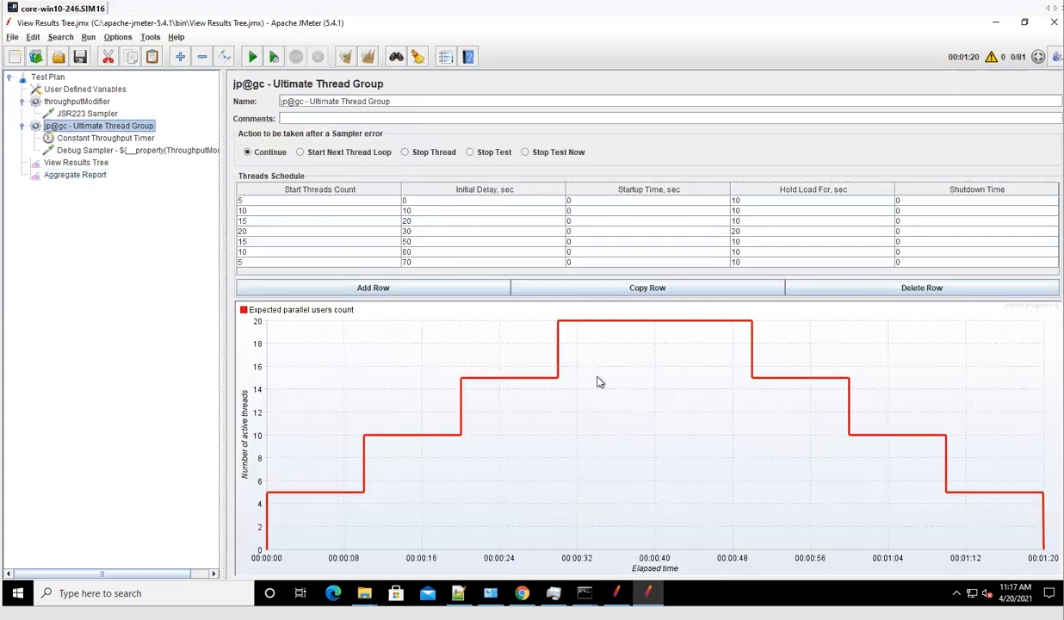